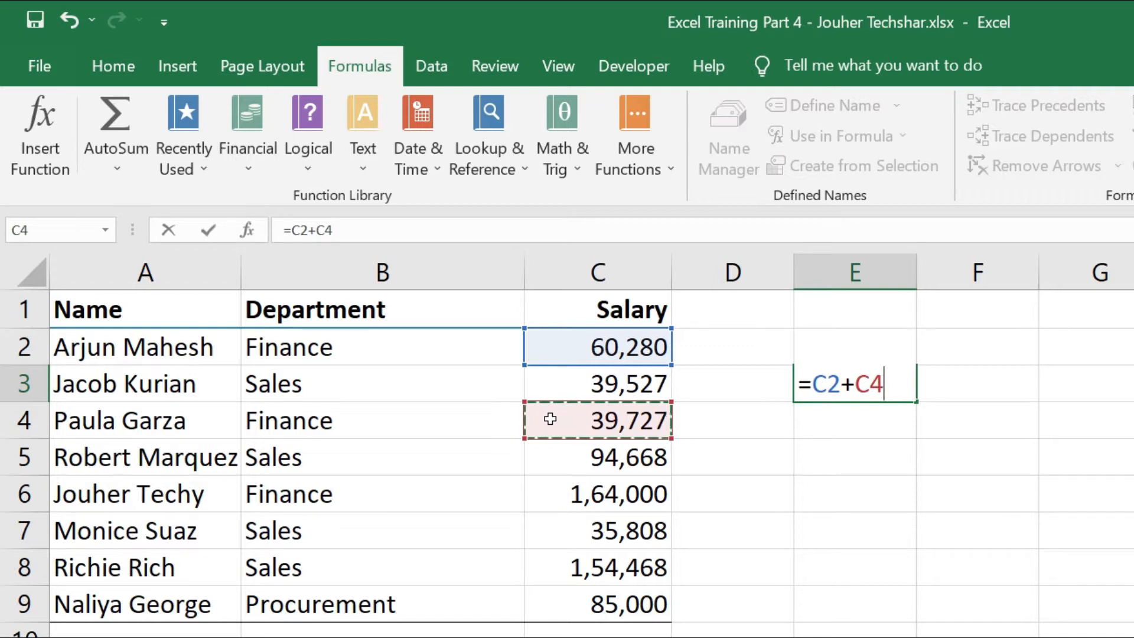
Extend the formula in cell E3 to subtract C3, making it =C2+C4-C3
click(801, 384)
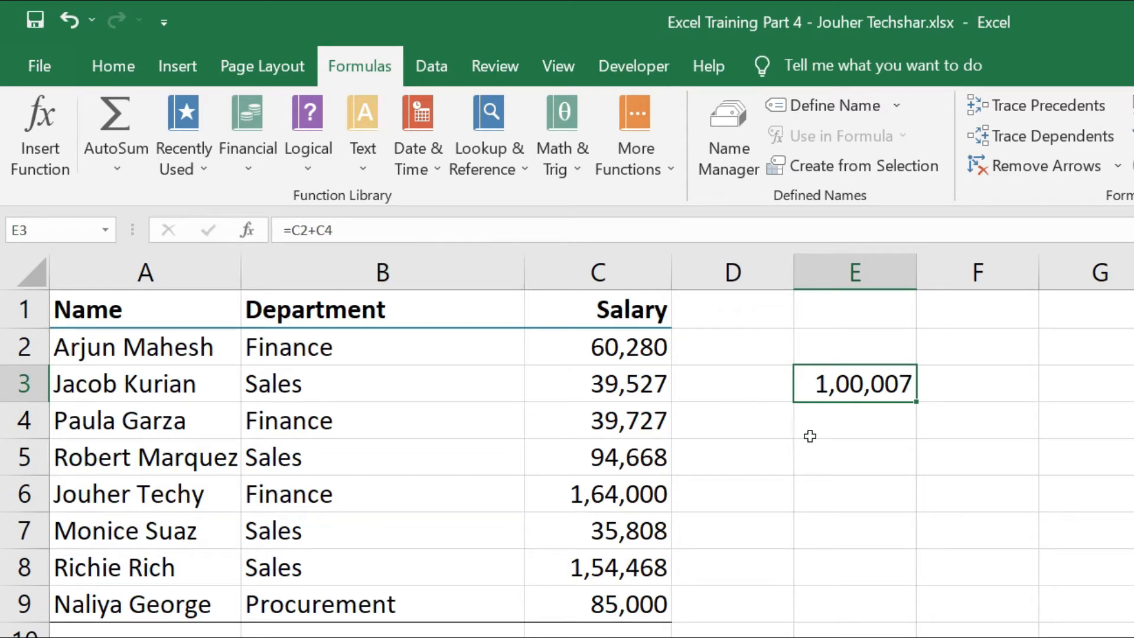
key(F2)
key(F2)
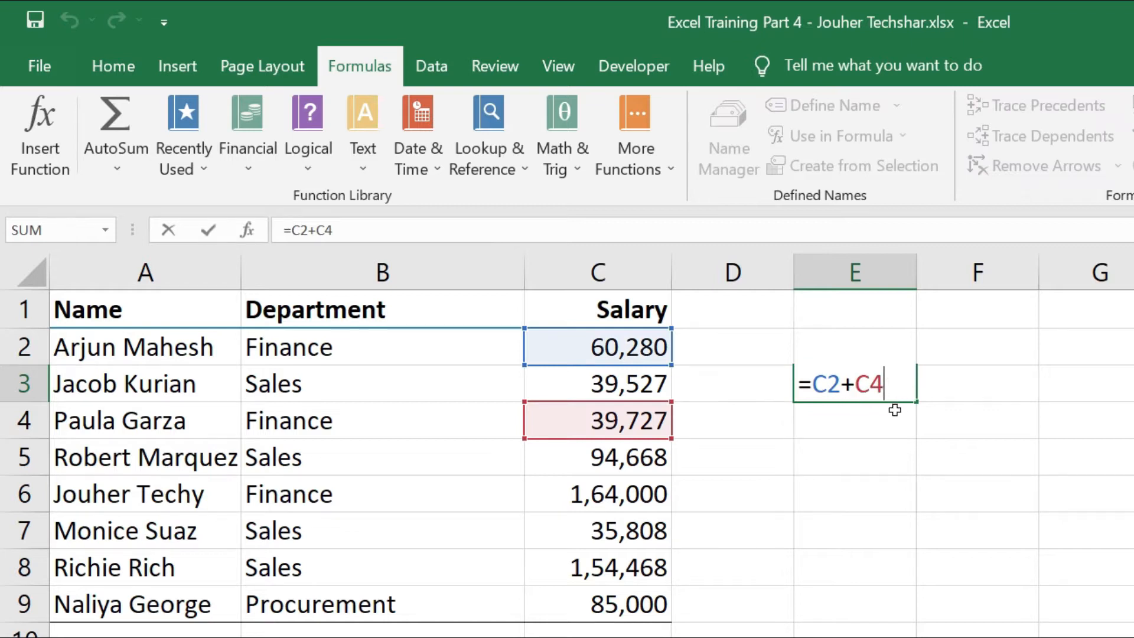
text(-)
click(629, 384)
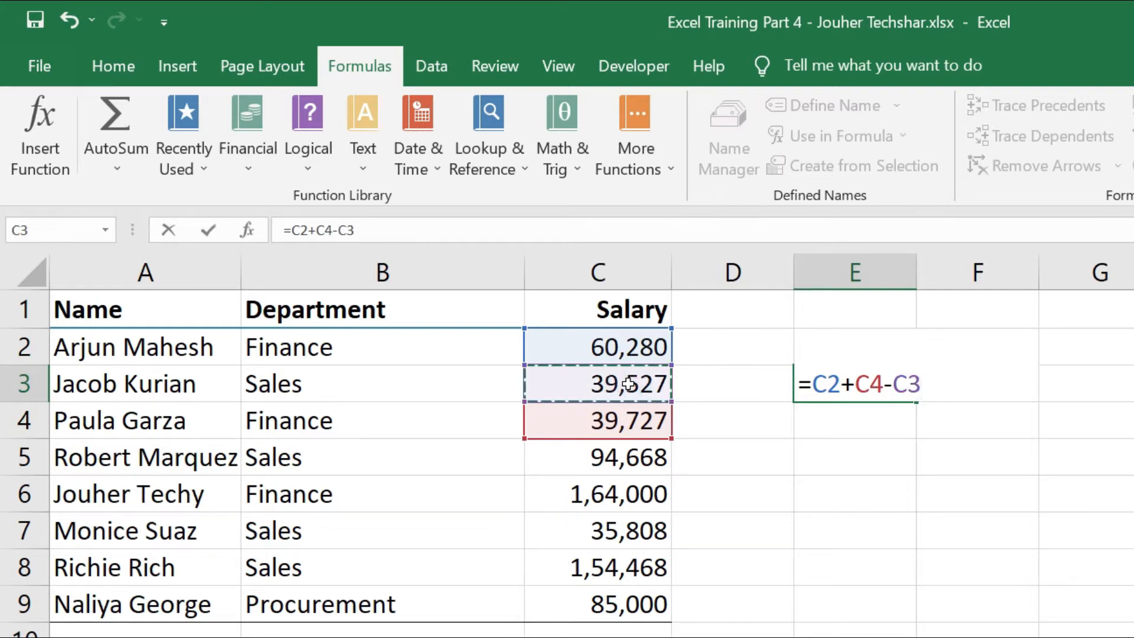
key(Return)
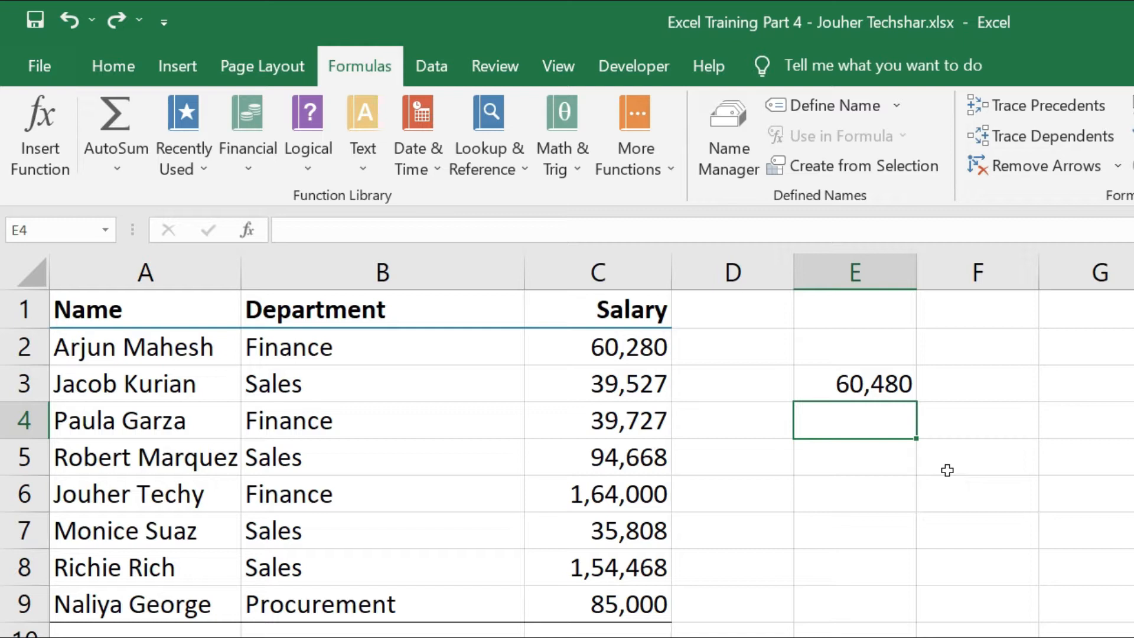
Enter the multiplication formula =C2*C4 in cell E4
text(=)
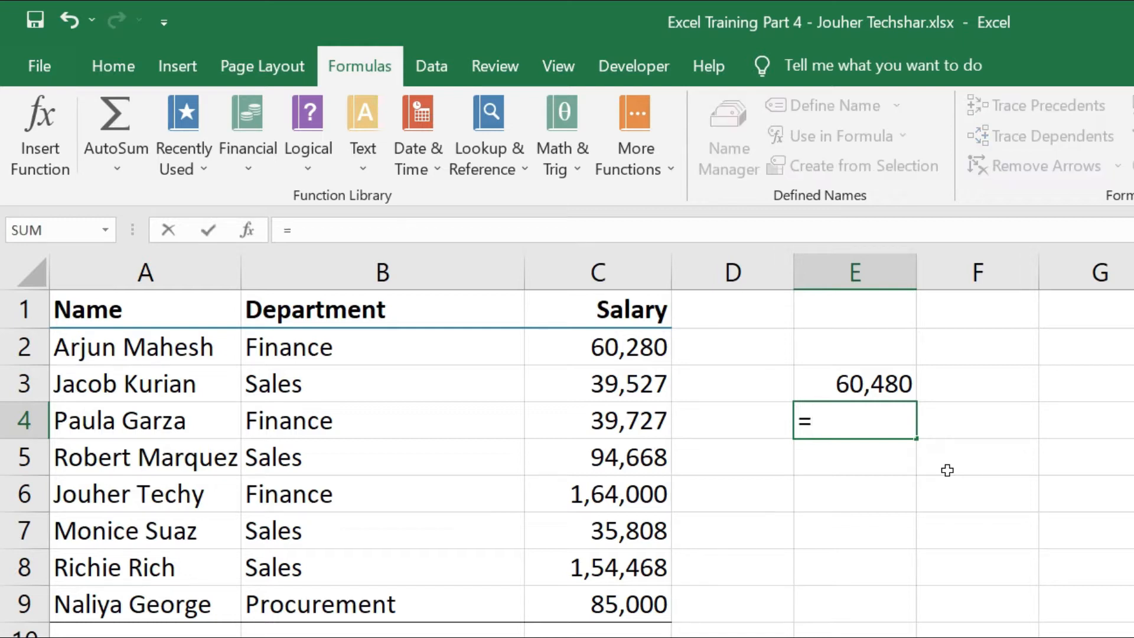
click(619, 357)
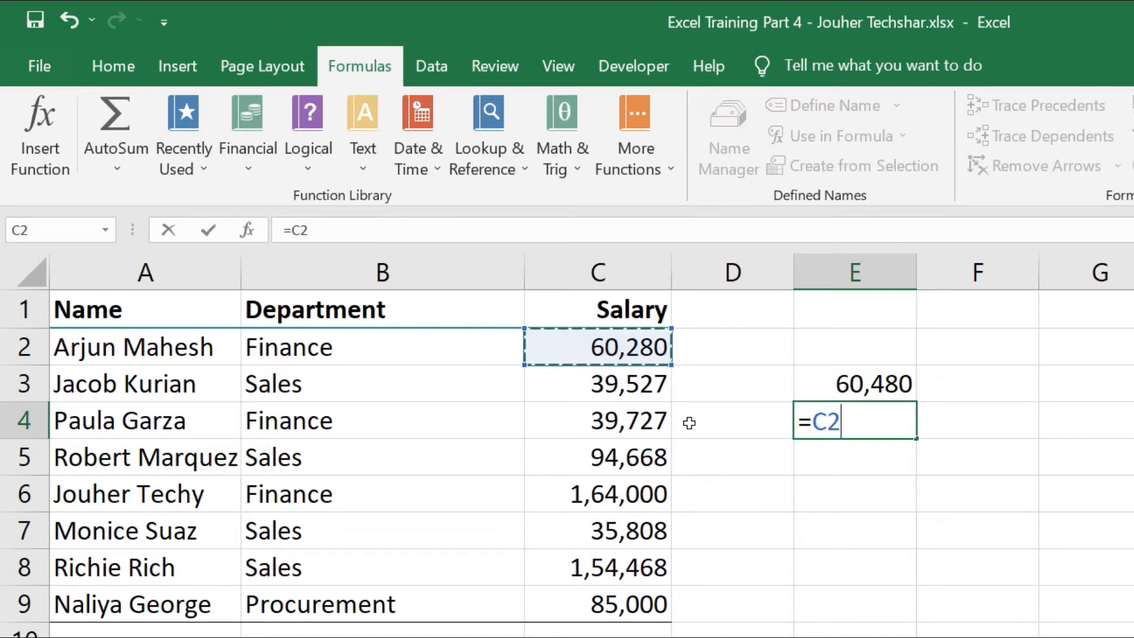
text(*)
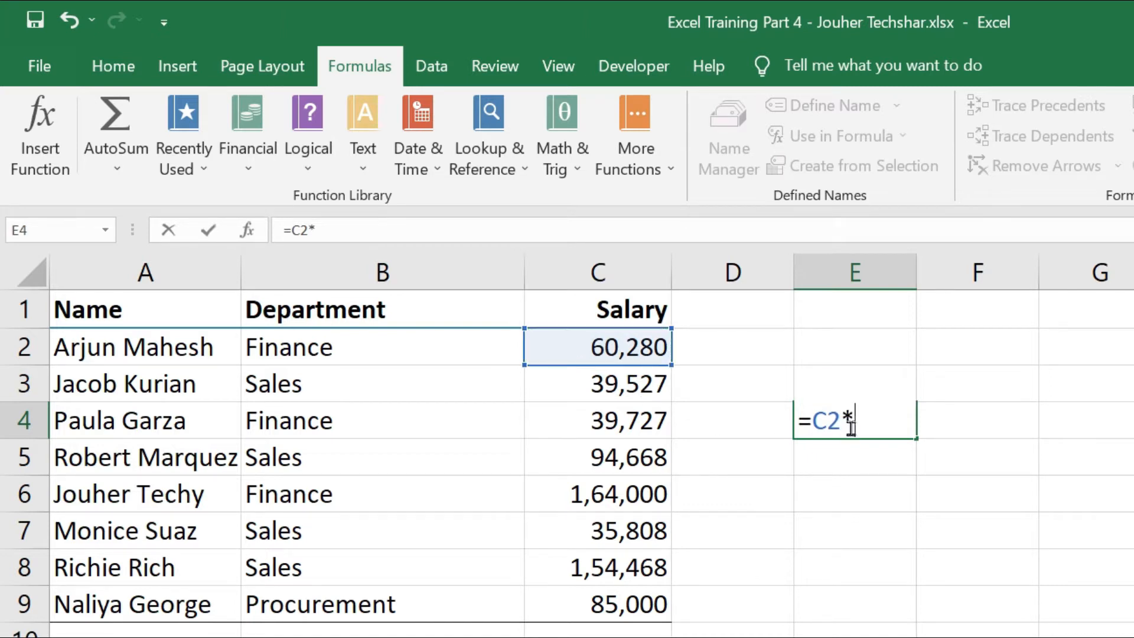
click(638, 421)
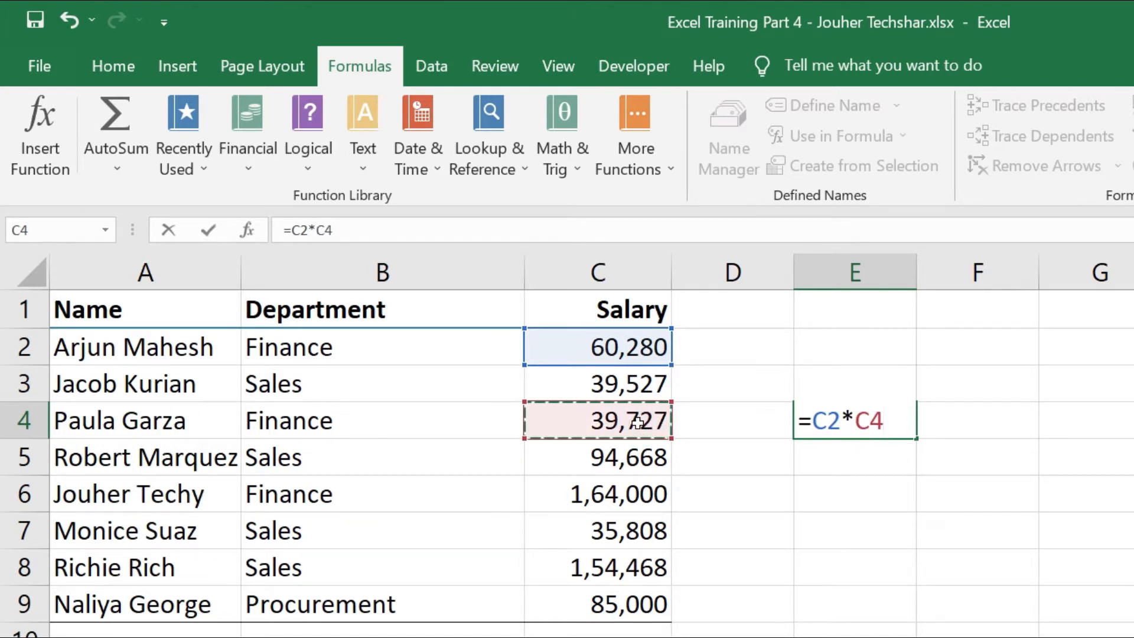
key(Return)
Replace the operator in E4's formula with division, making it =C2/C4
click(813, 427)
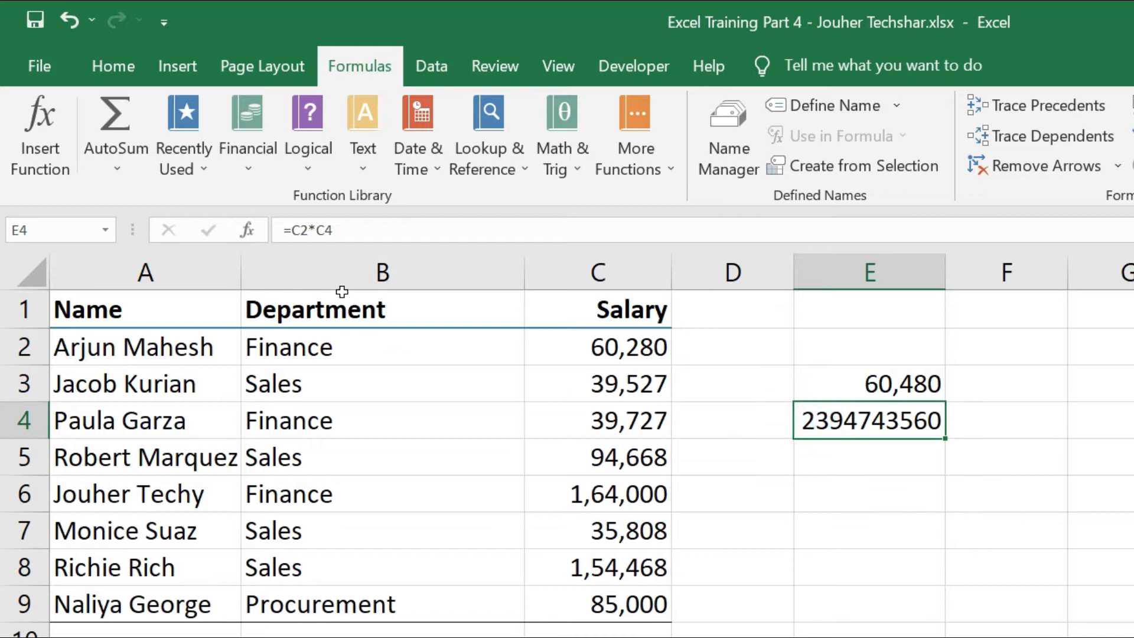
click(313, 230)
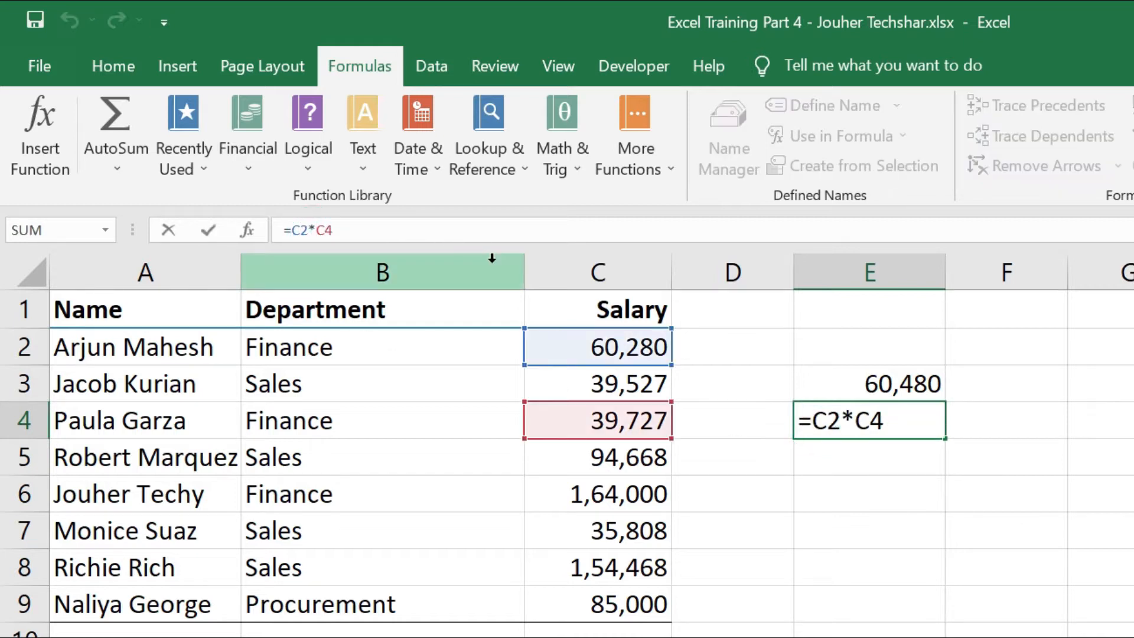
key(Delete)
text(/)
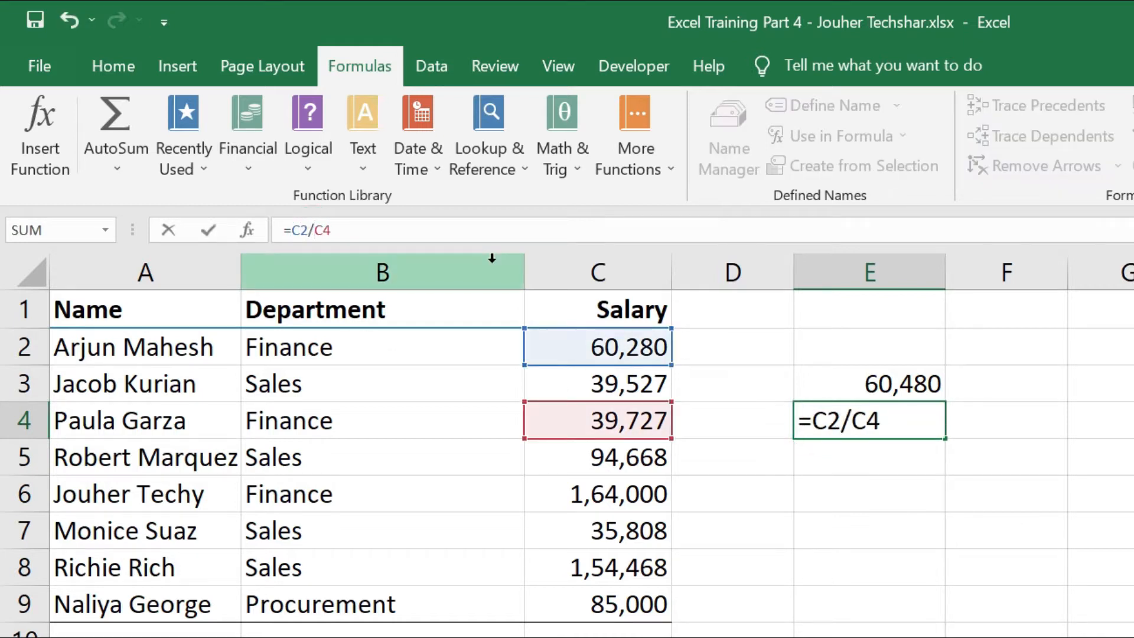
key(Return)
Enclose E3's expression in parentheses and divide it by 2, making the formula =(C2+C4-C3)/2
click(826, 387)
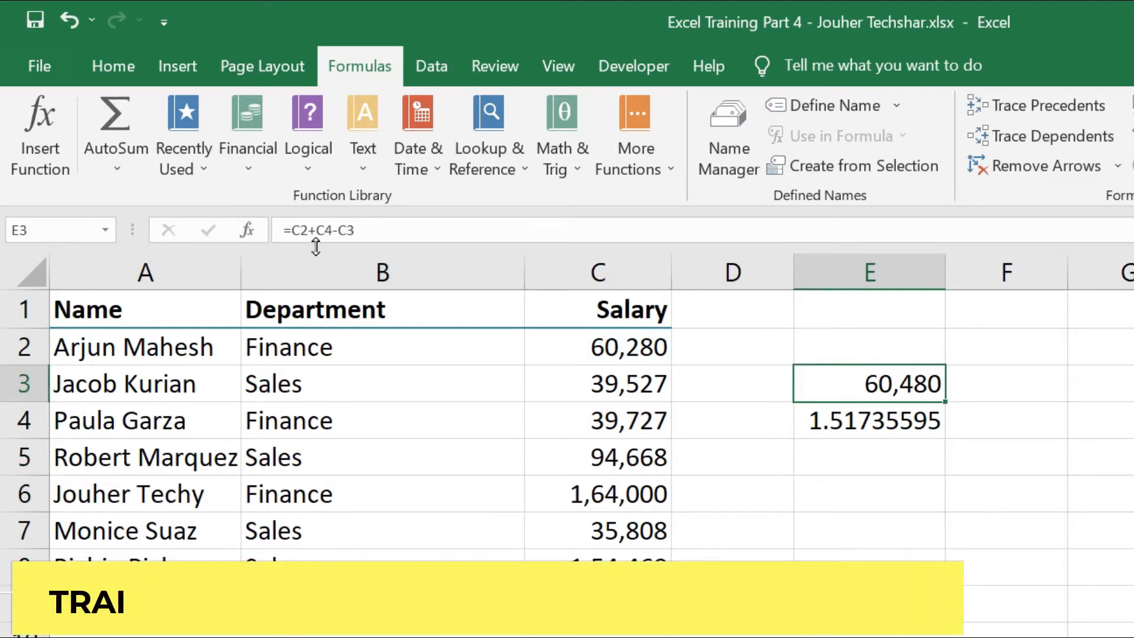
click(398, 232)
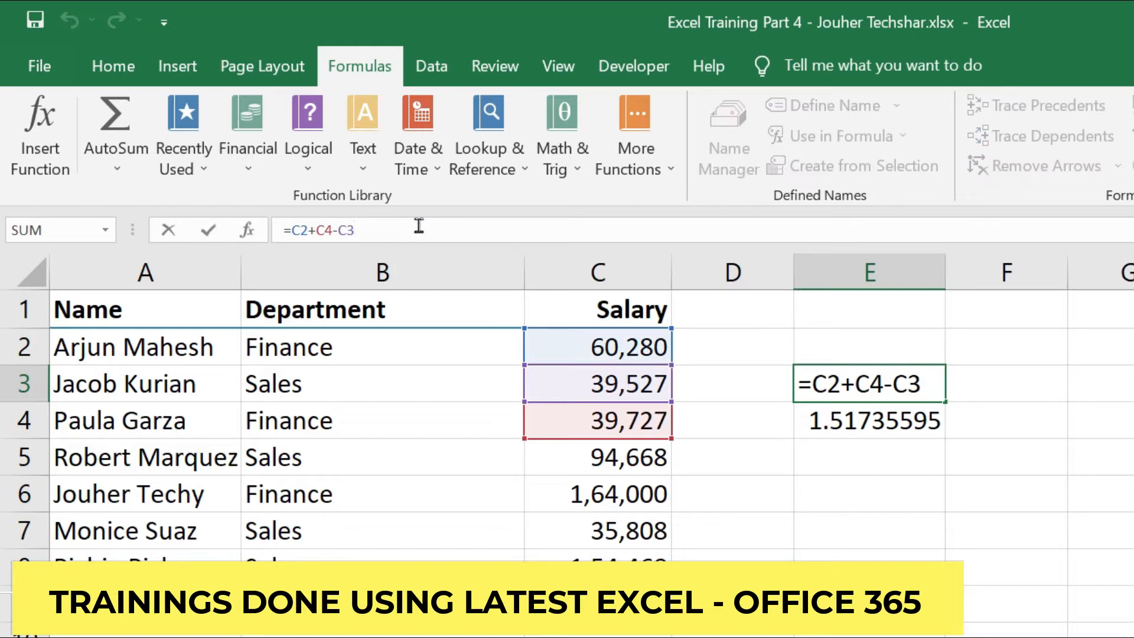
click(296, 229)
text(()
click(458, 235)
text())
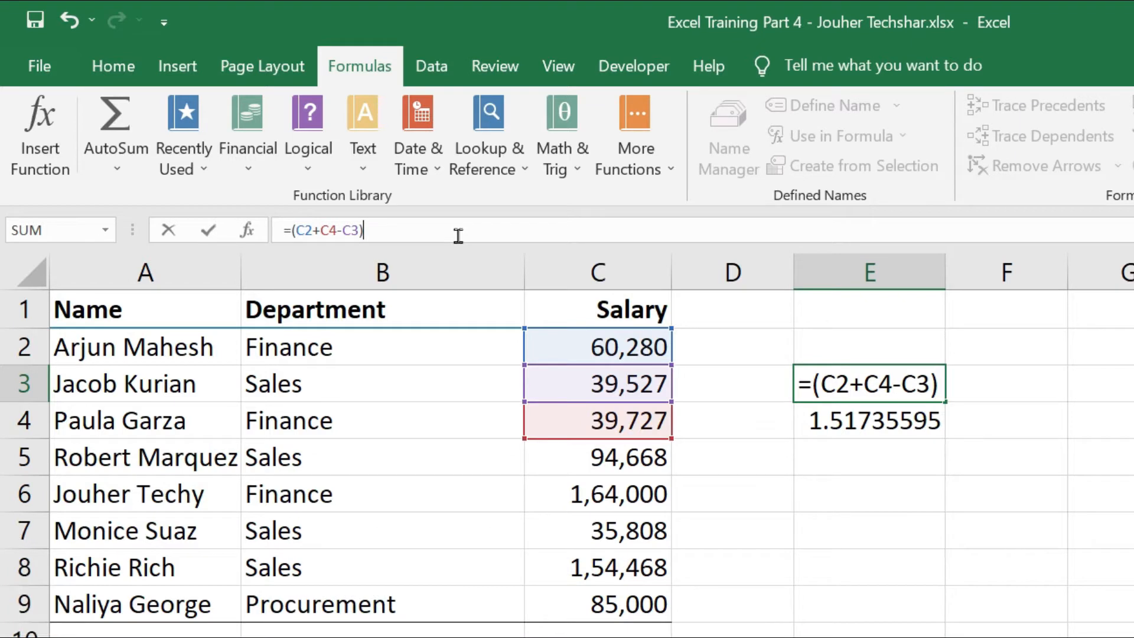
text(/2)
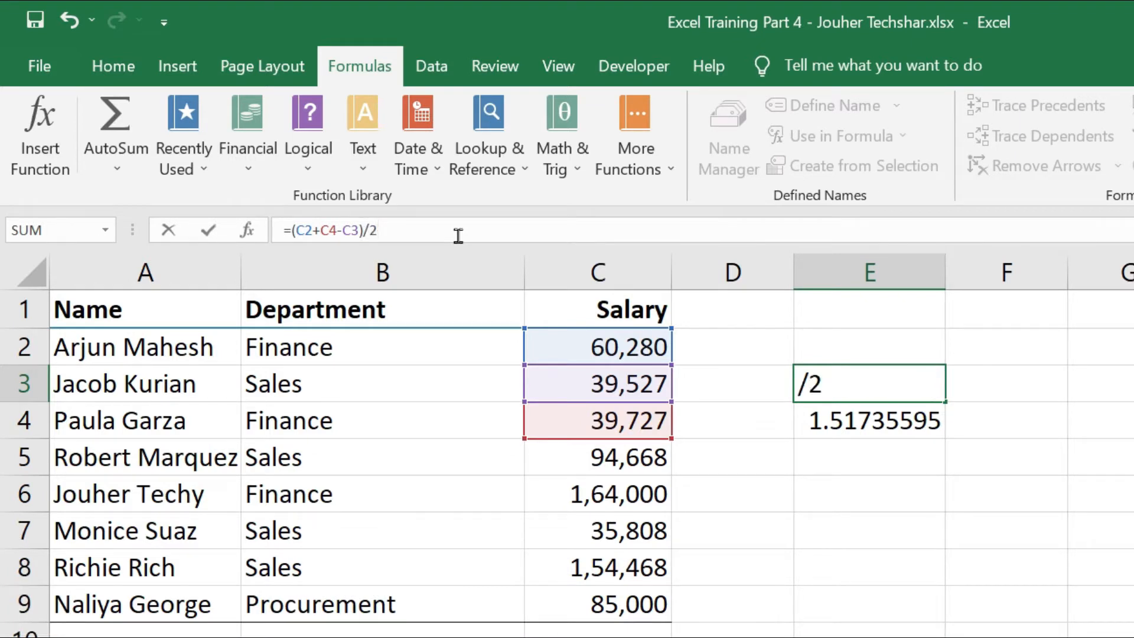
key(Return)
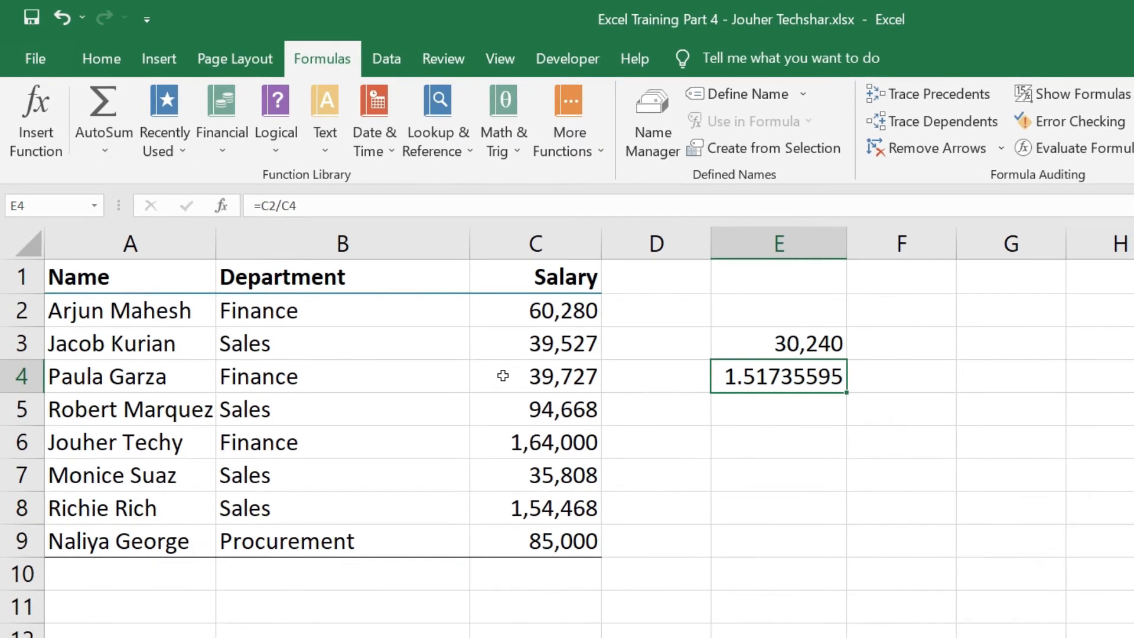
Enter the label SUM in cell B10, below the Department column
double_click(423, 581)
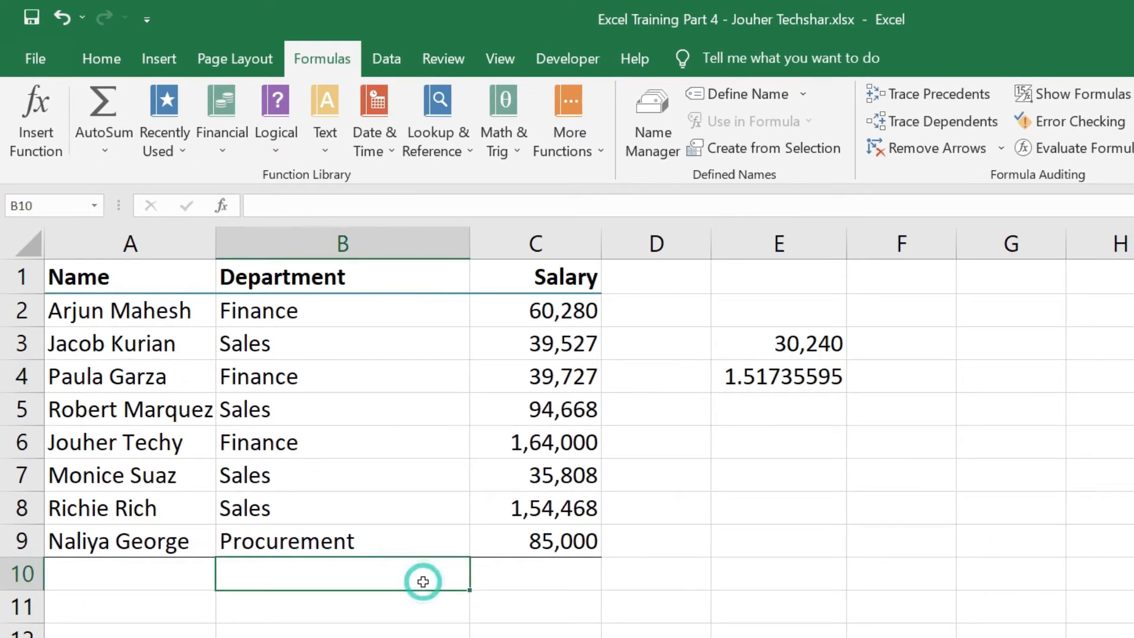
text(SUM)
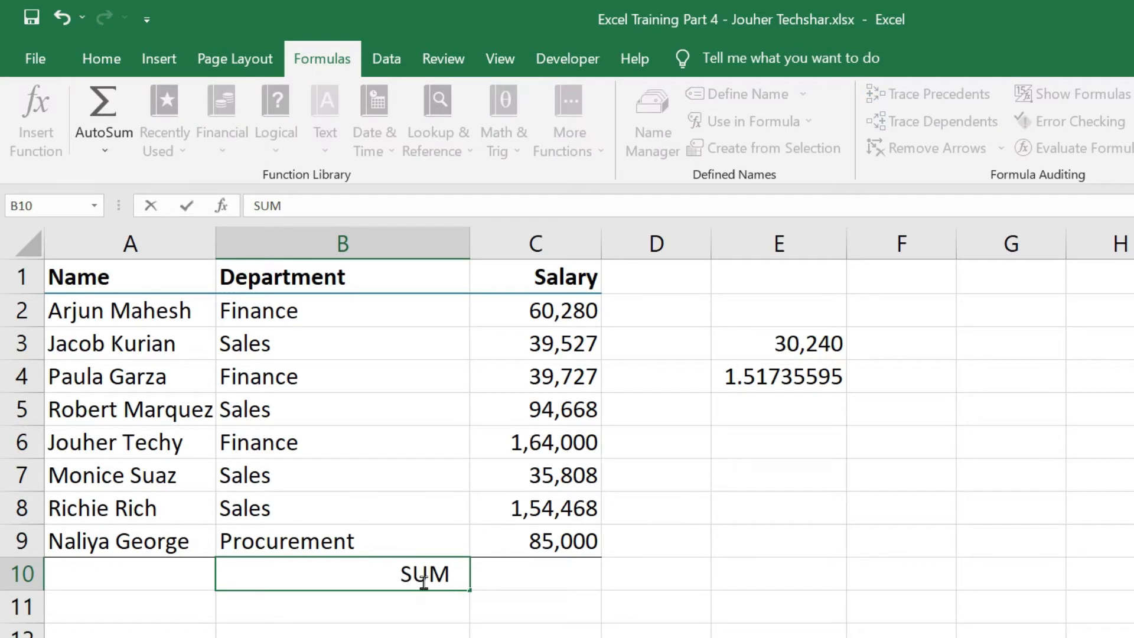
key(Tab)
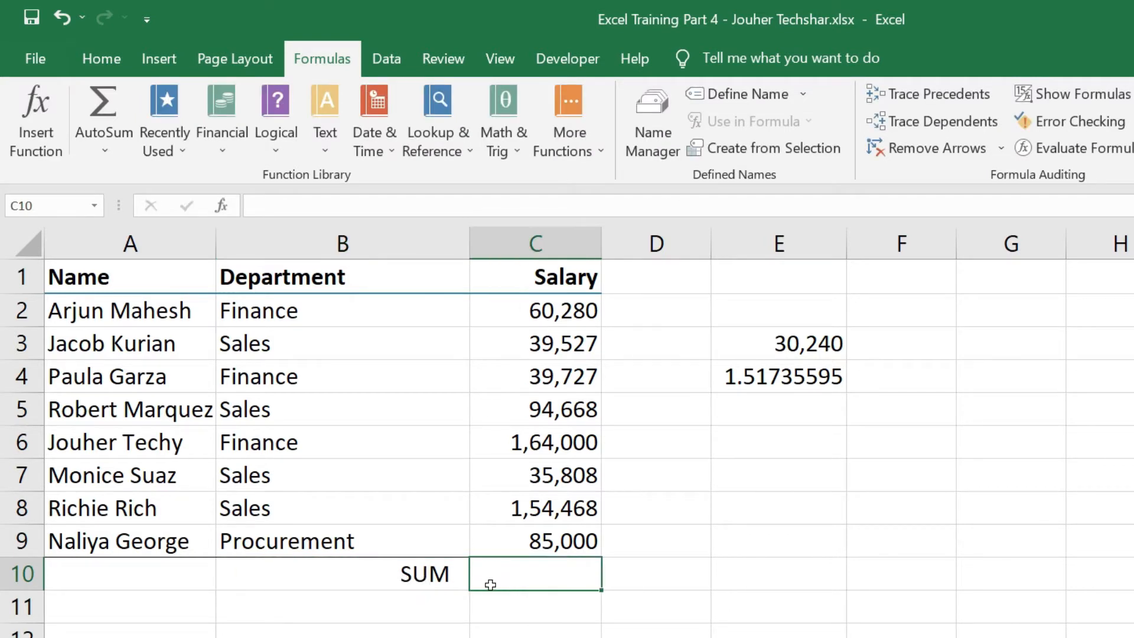
Total the Salary column in cell C10 with the formula =SUM(C2:C9)
text(=)
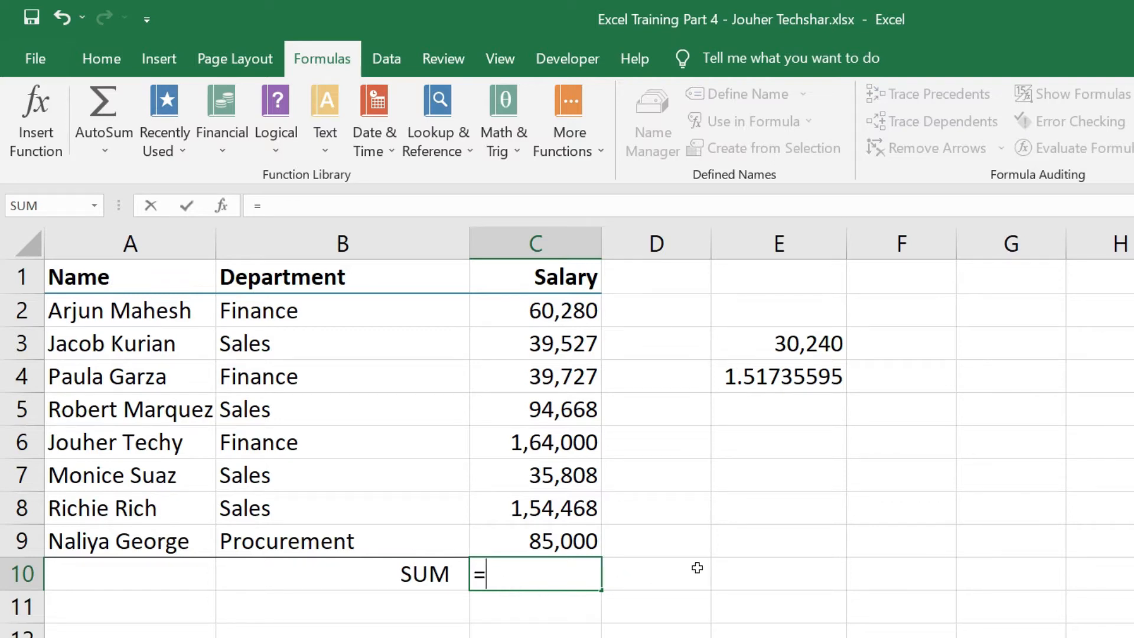
text(s)
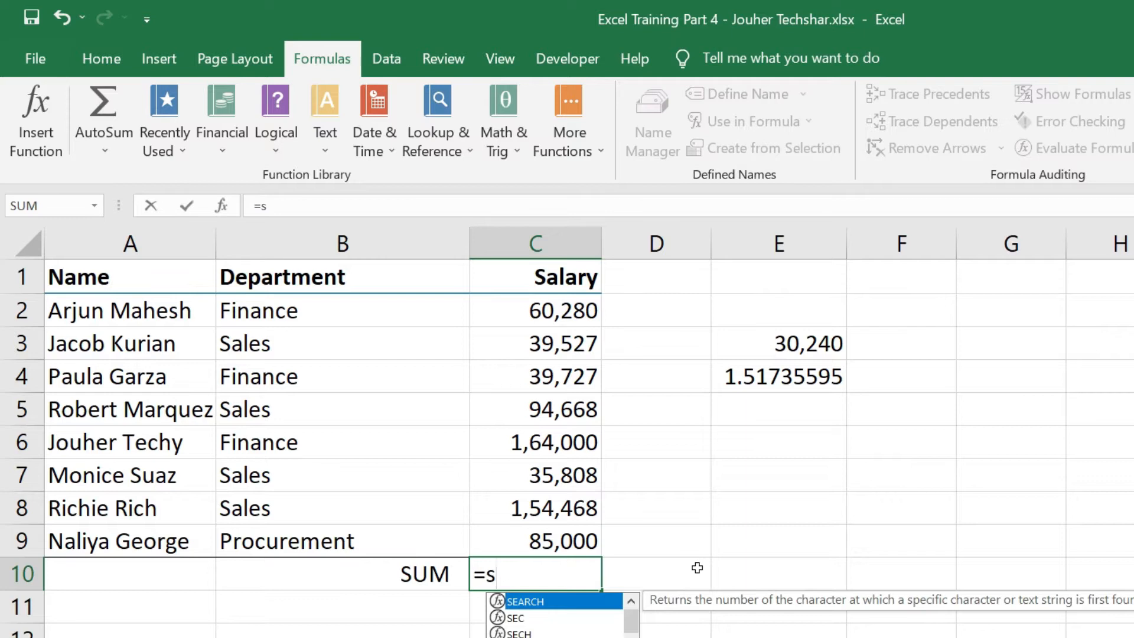
text(um)
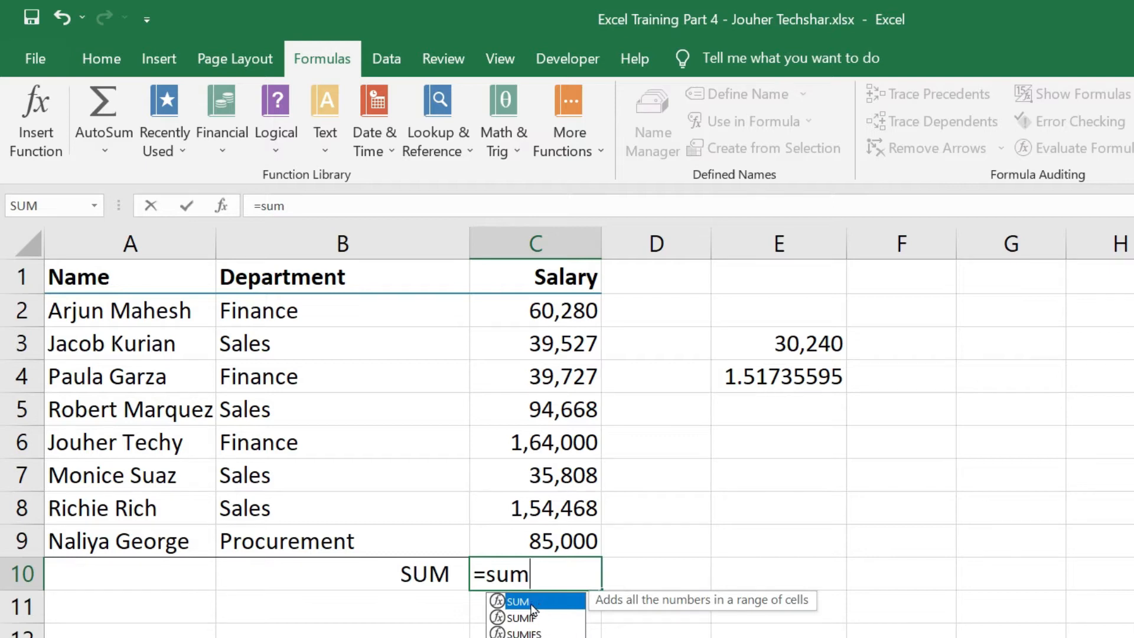
key(Tab)
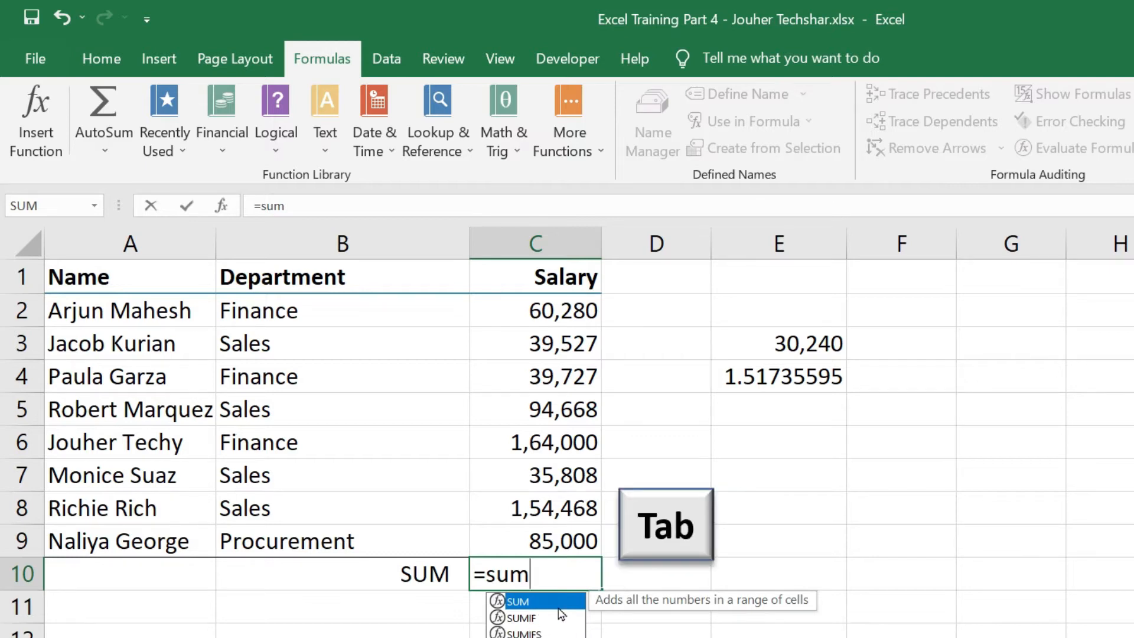
key(Tab)
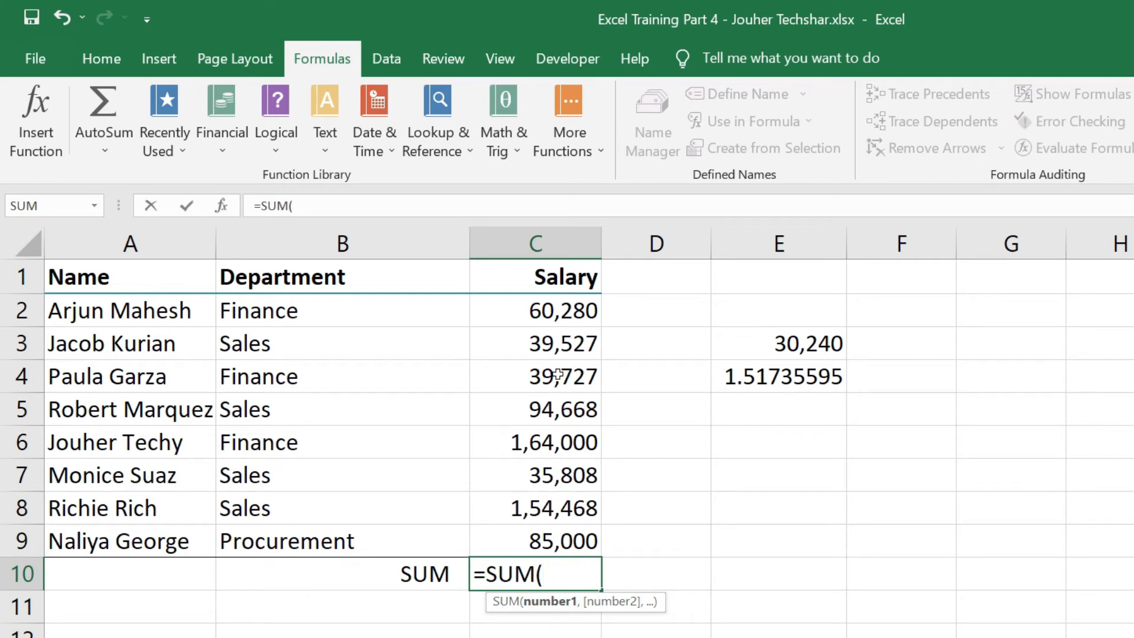
drag(542, 313, 544, 532)
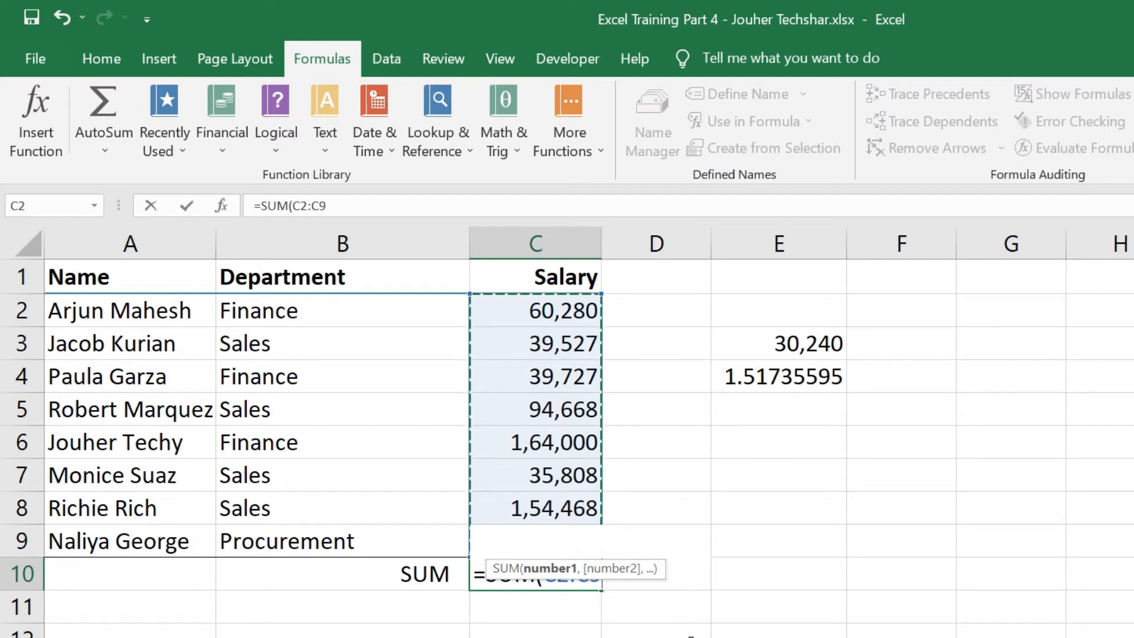
text())
key(Return)
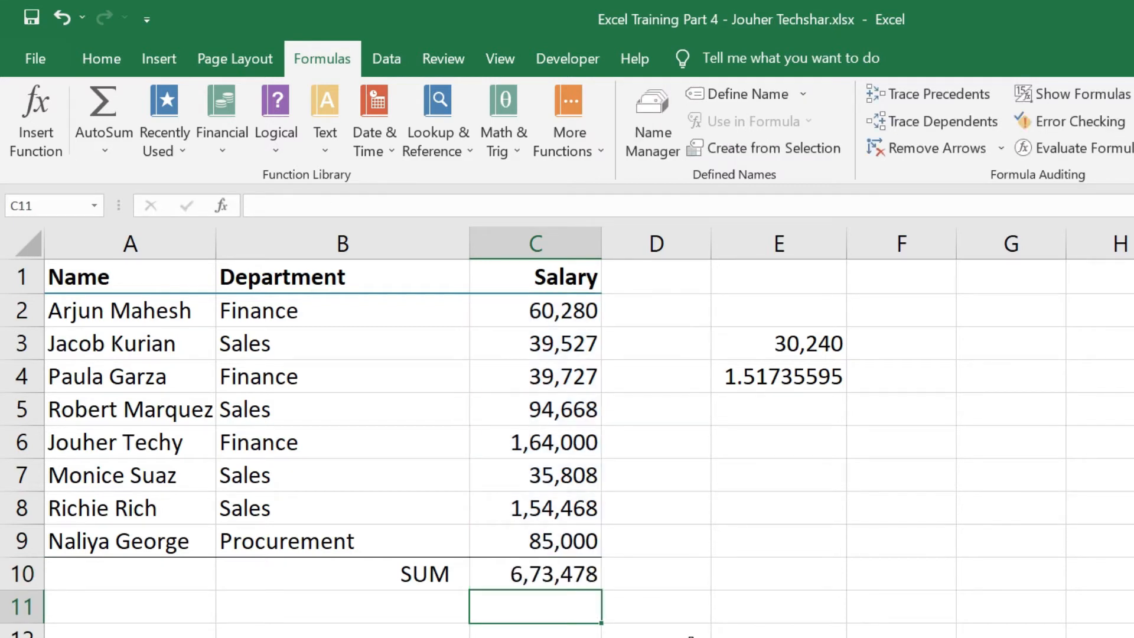
Inspect the SUM formula in C10 and its referenced salary range without changing it
key(Up)
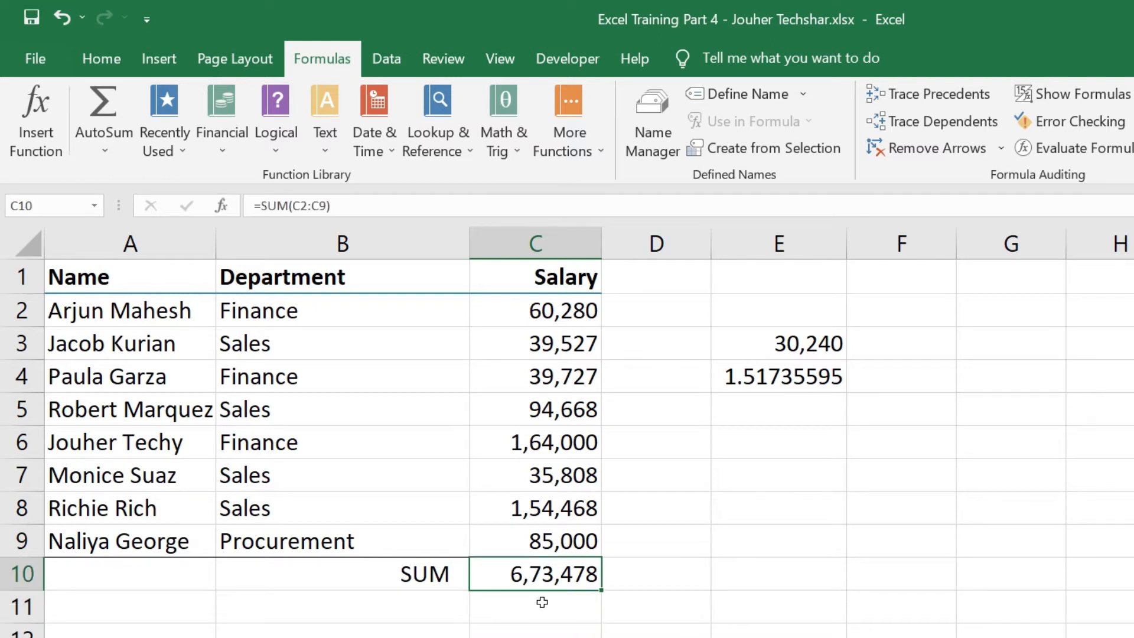
key(F2)
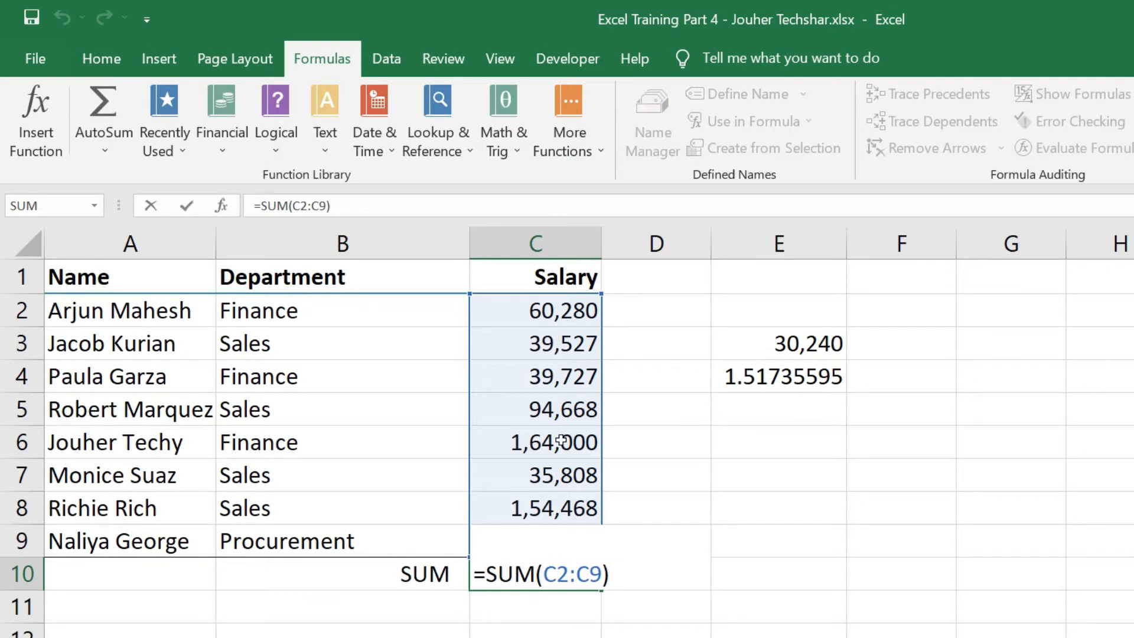
key(Return)
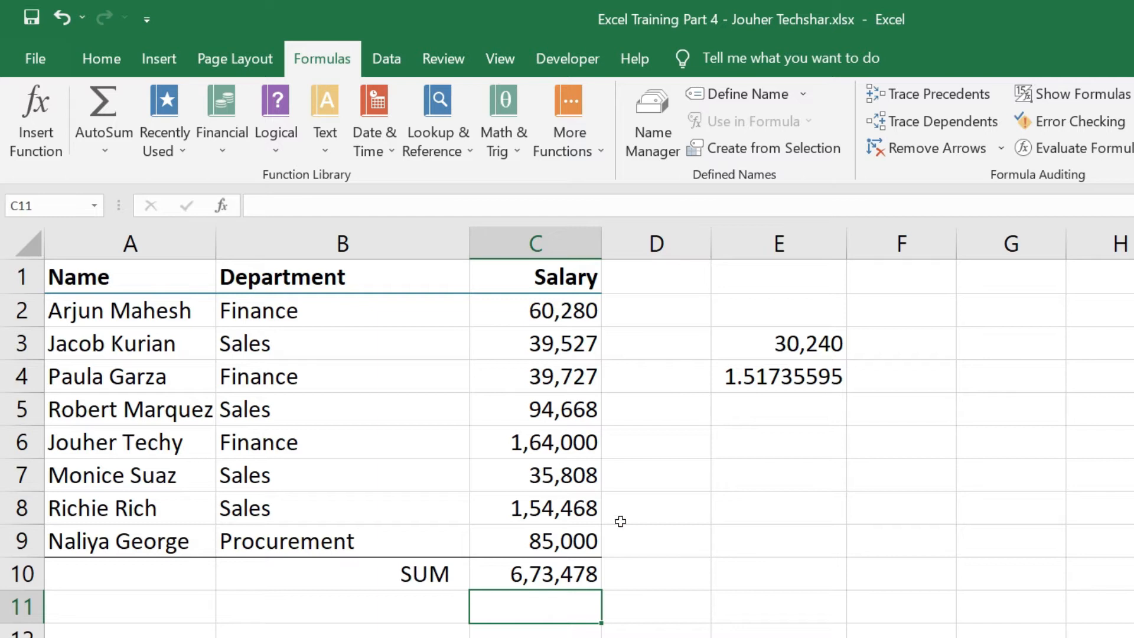
click(655, 570)
text(=add)
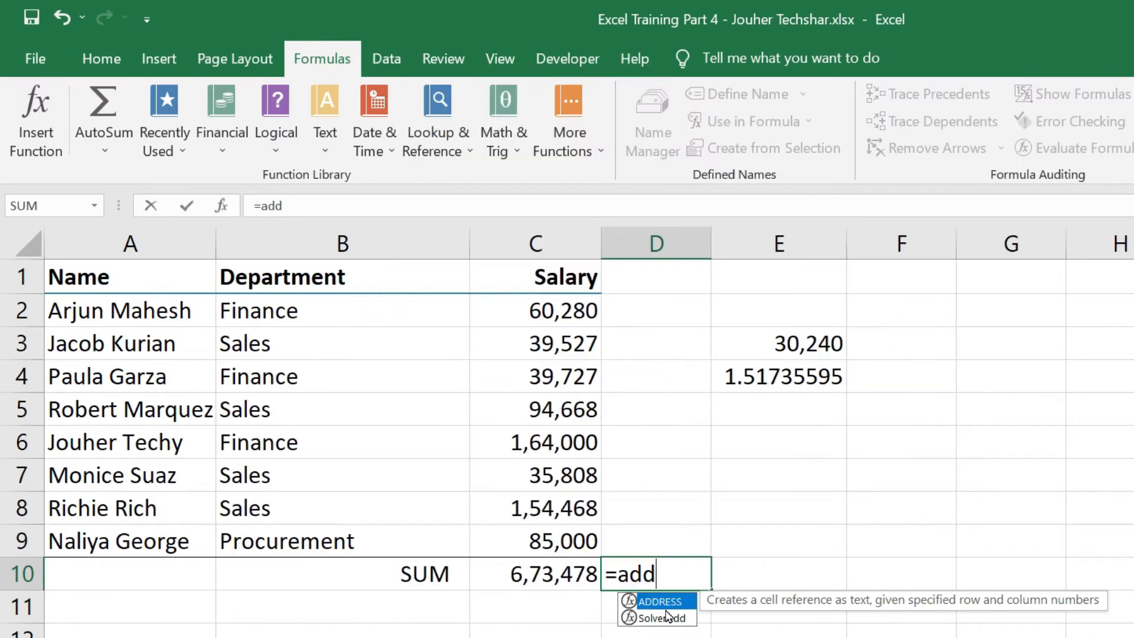
key(Escape)
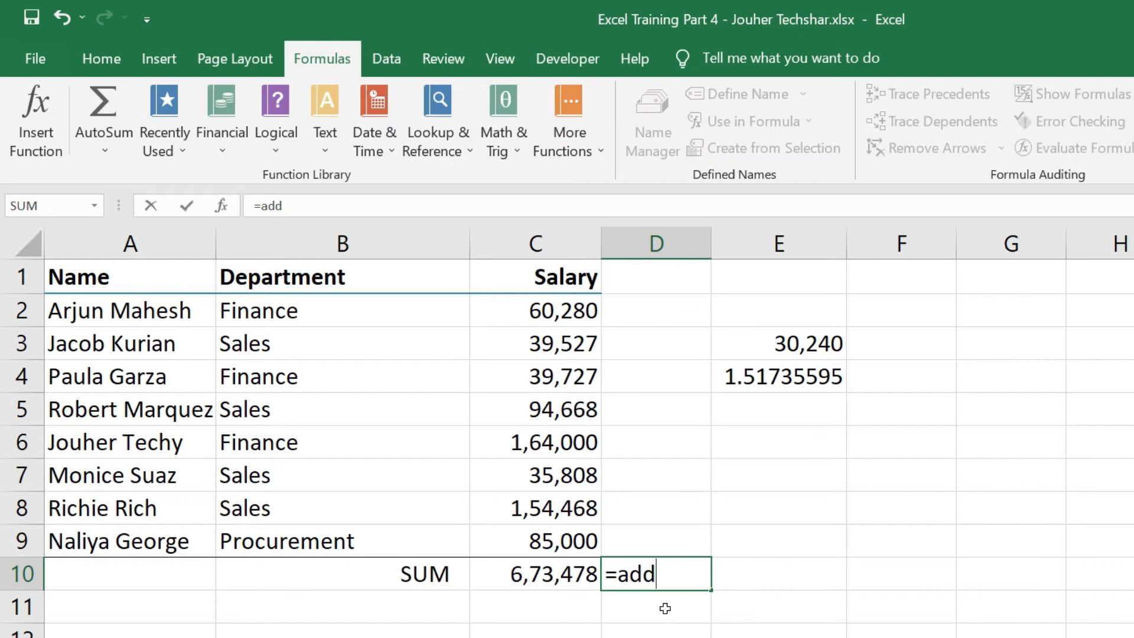
key(Escape)
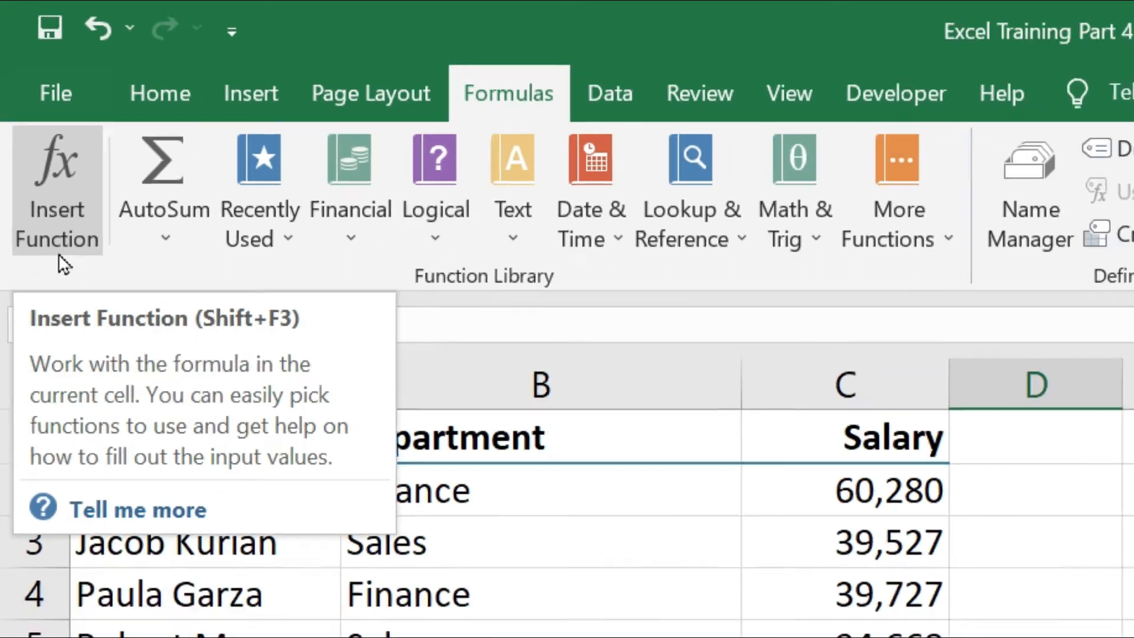
Open Insert Function for cell D10 and search for a function matching "add values"
click(68, 294)
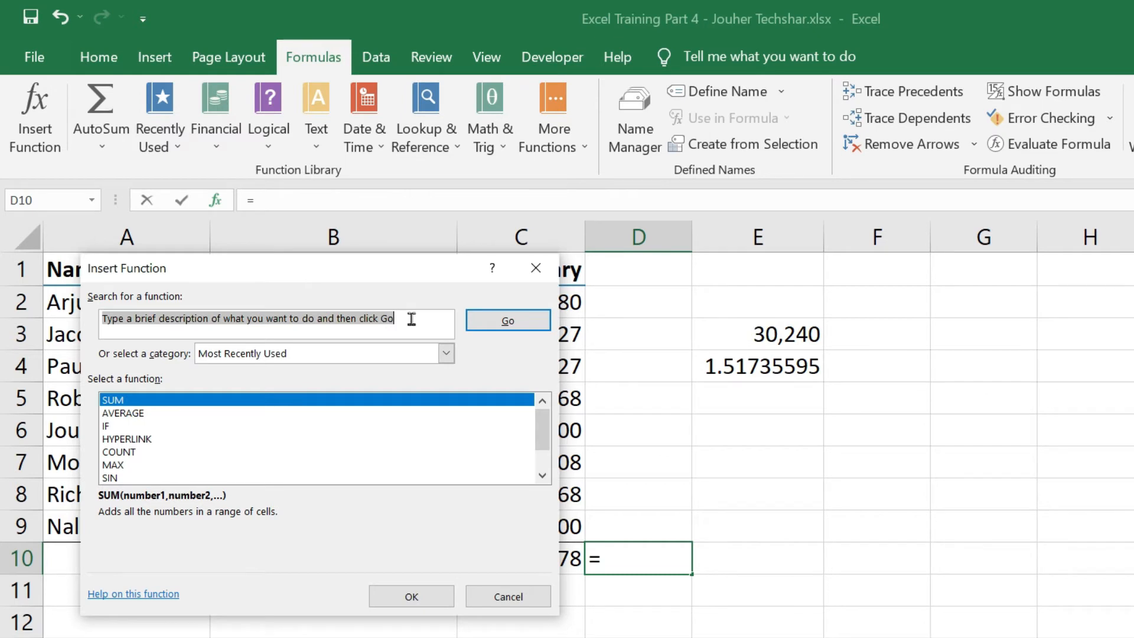
text(add)
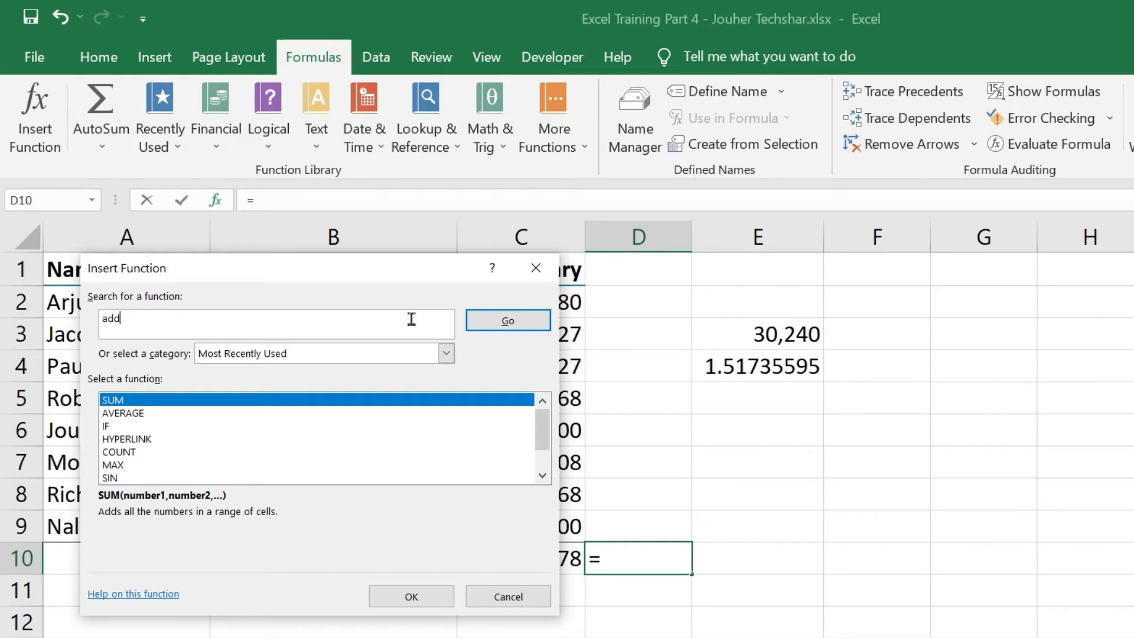
text( values)
click(470, 328)
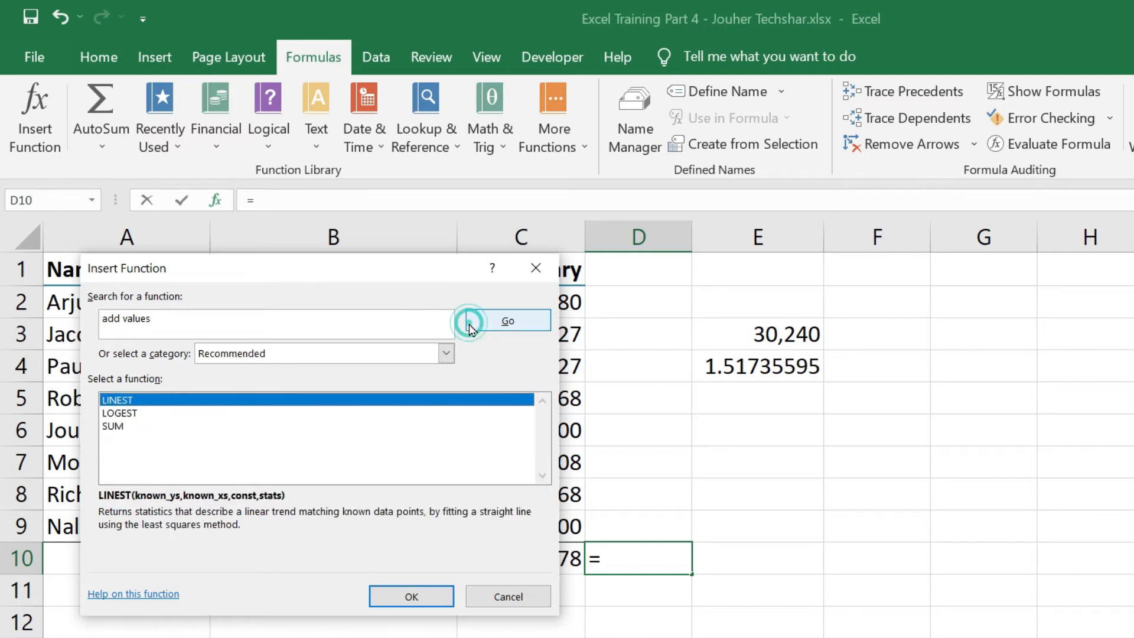
View the description of the SUM function among the search matches and close Insert Function without inserting anything
click(116, 426)
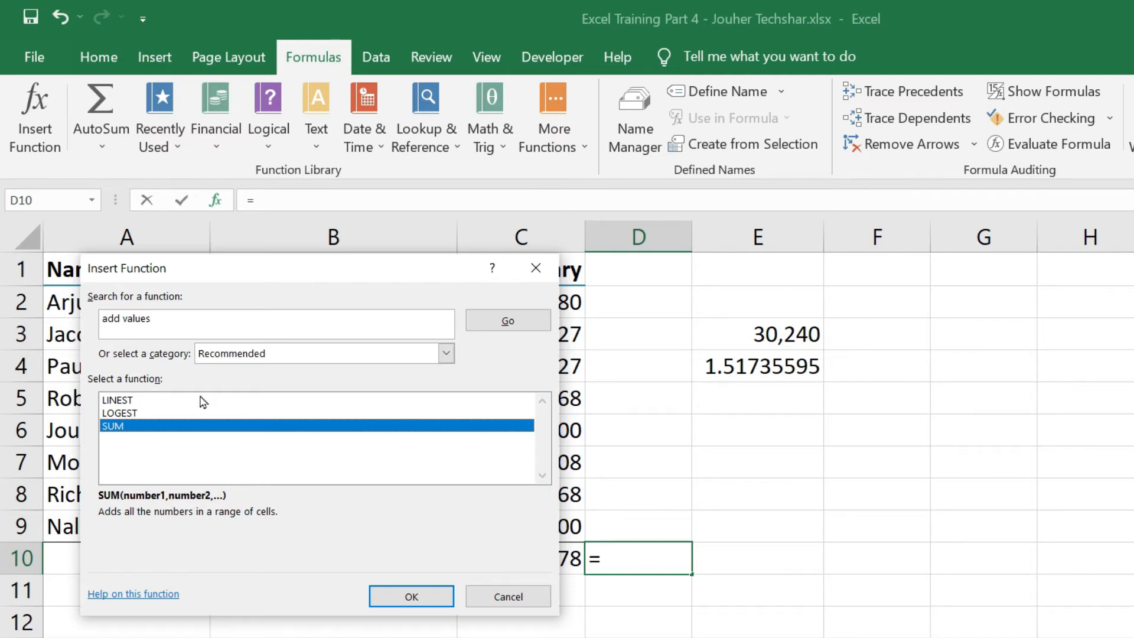
click(485, 599)
click(483, 593)
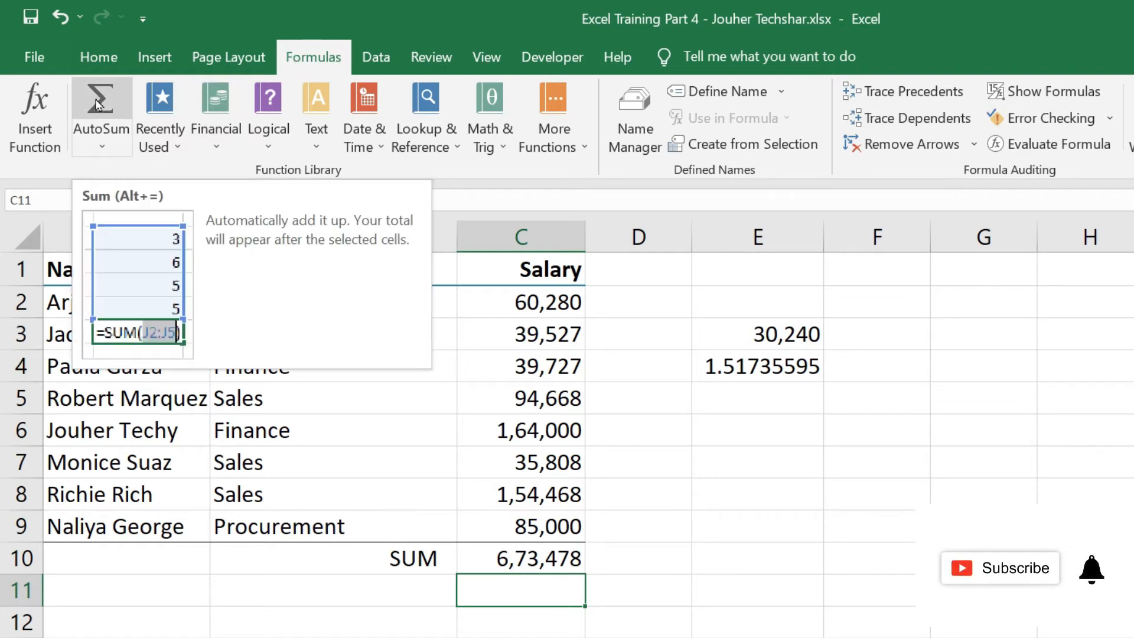
Try AutoSum in cell C11 on the salary range C2:C9 and clear the extra total from that cell
click(101, 147)
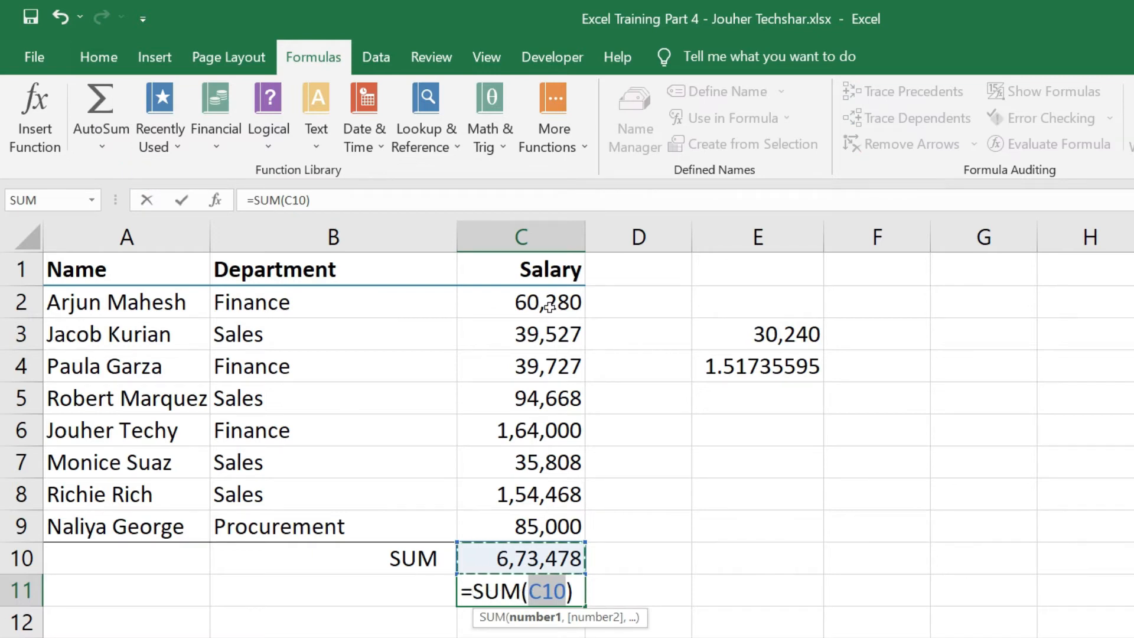
drag(549, 306, 534, 519)
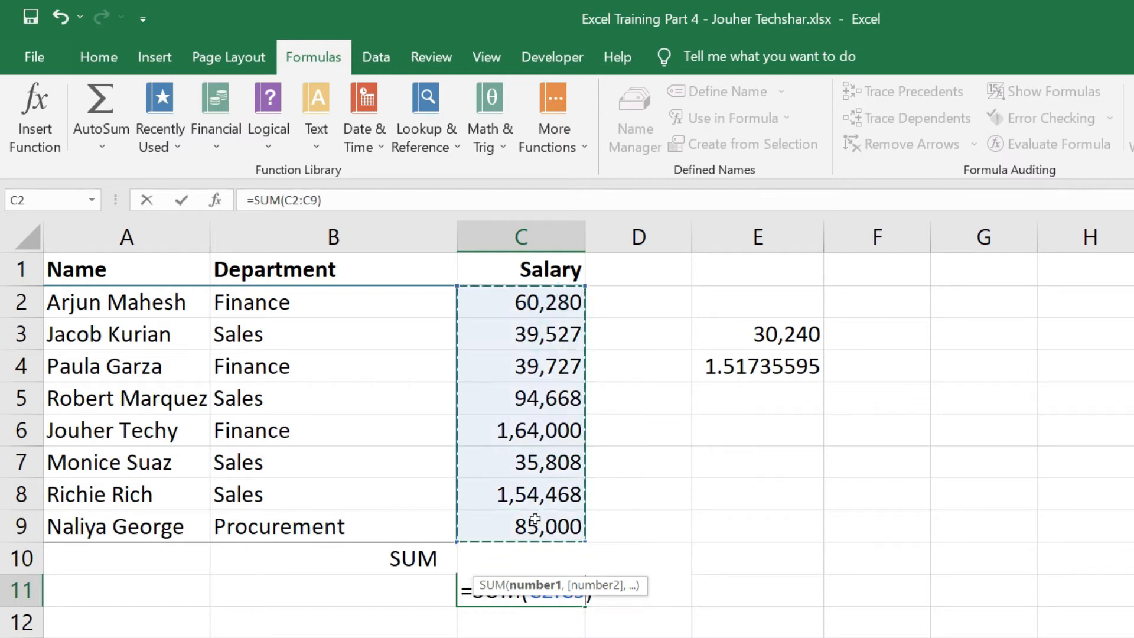
key(Return)
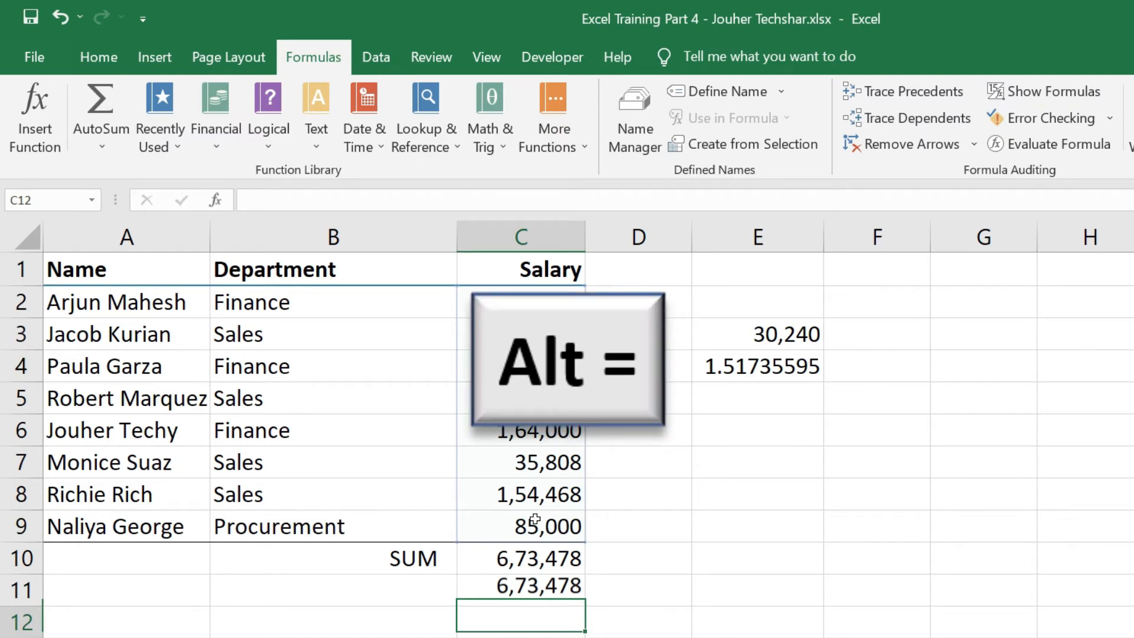
key(ctrl+z)
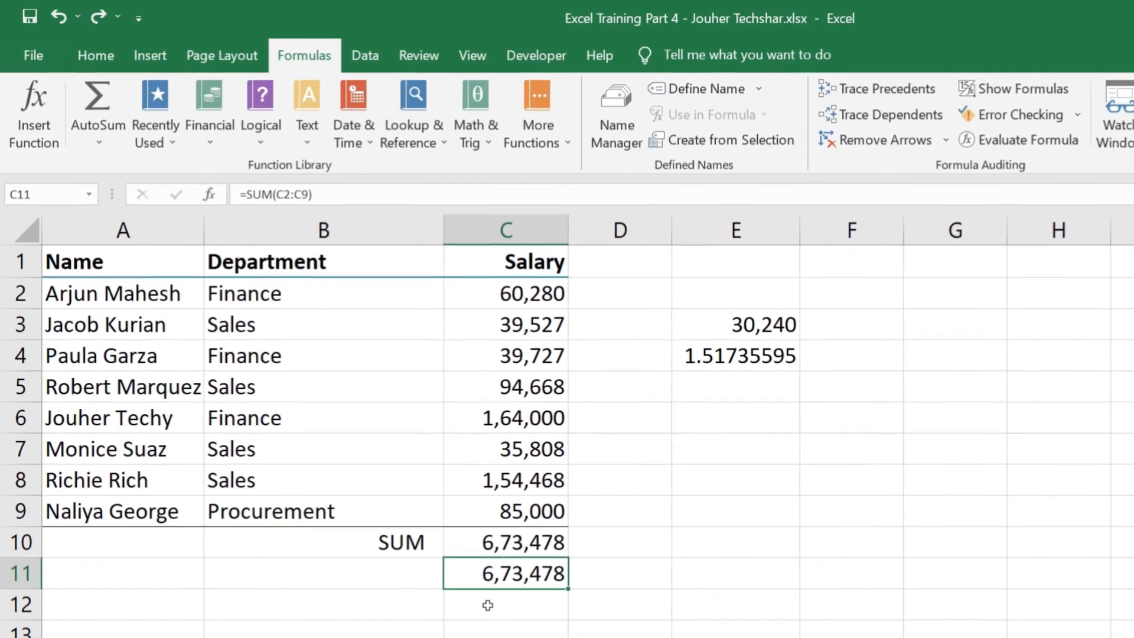
key(Delete)
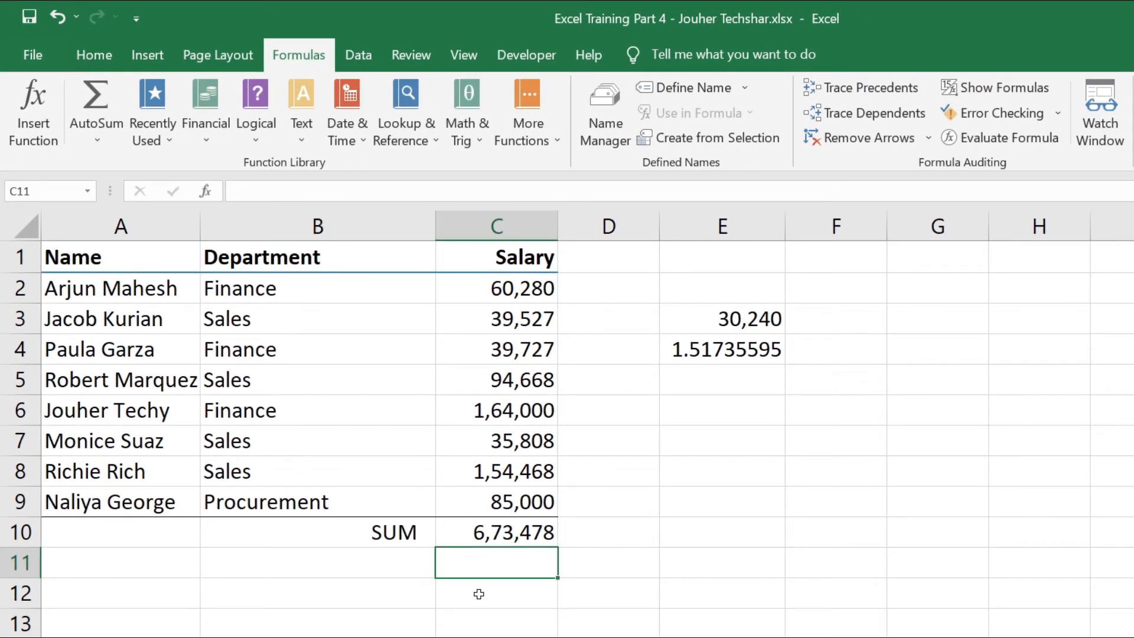
Enter the label AVERAGE in cell B11, below the SUM label
click(389, 561)
text(AVERAGE)
key(Tab)
Calculate the average salary in cell C11 with the formula =AVERAGE(C2:C9)
text(=)
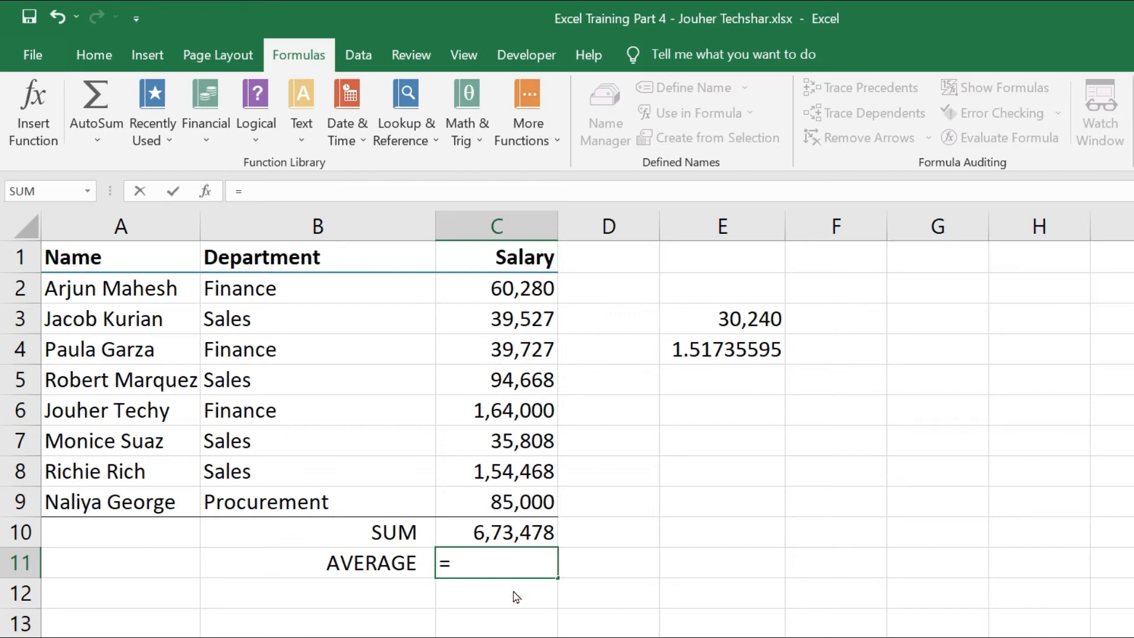
text(average)
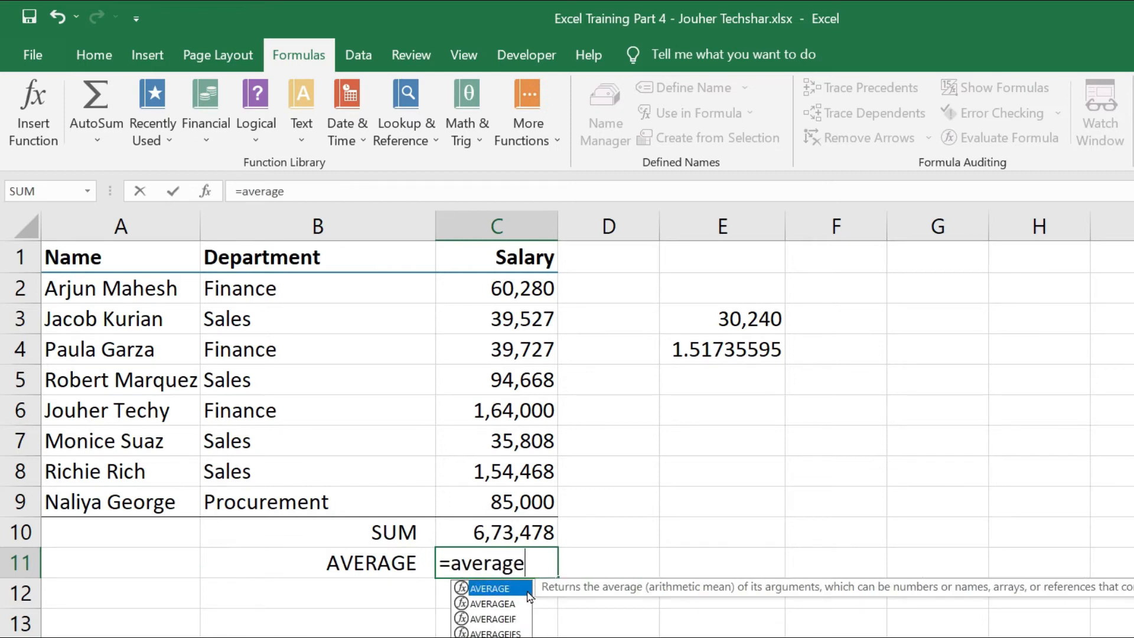
double_click(528, 592)
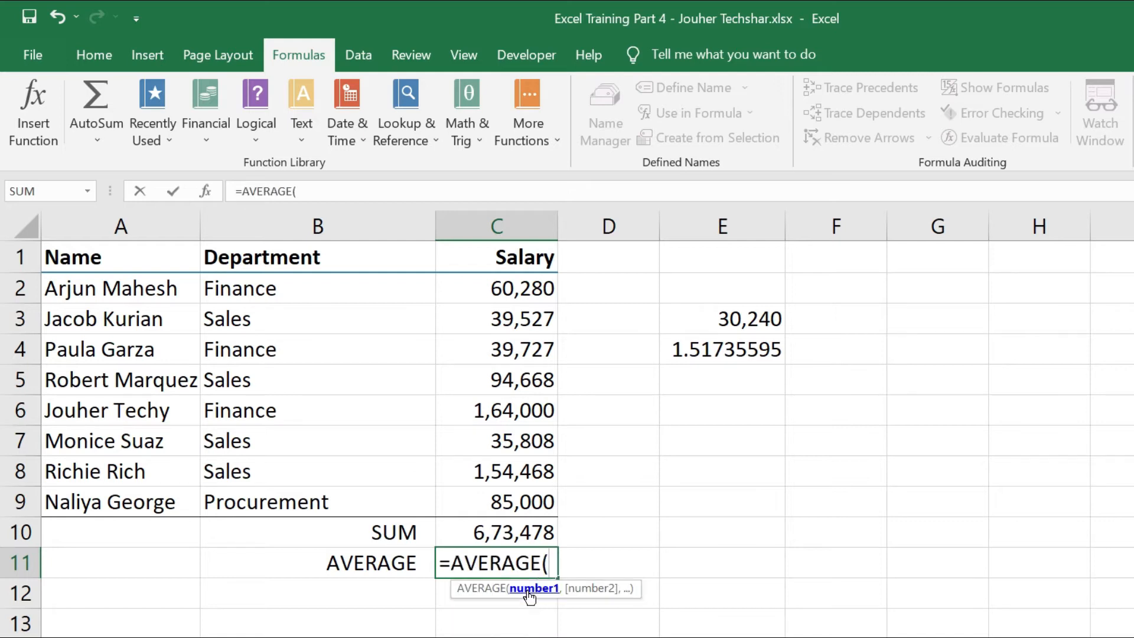
drag(525, 290, 504, 497)
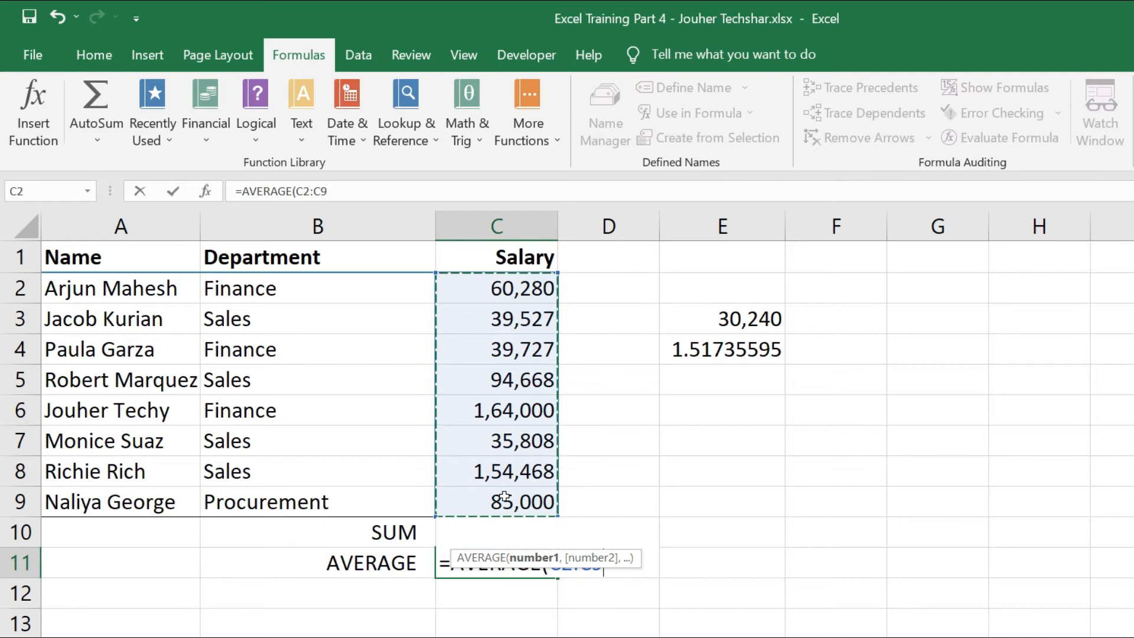
text())
key(Return)
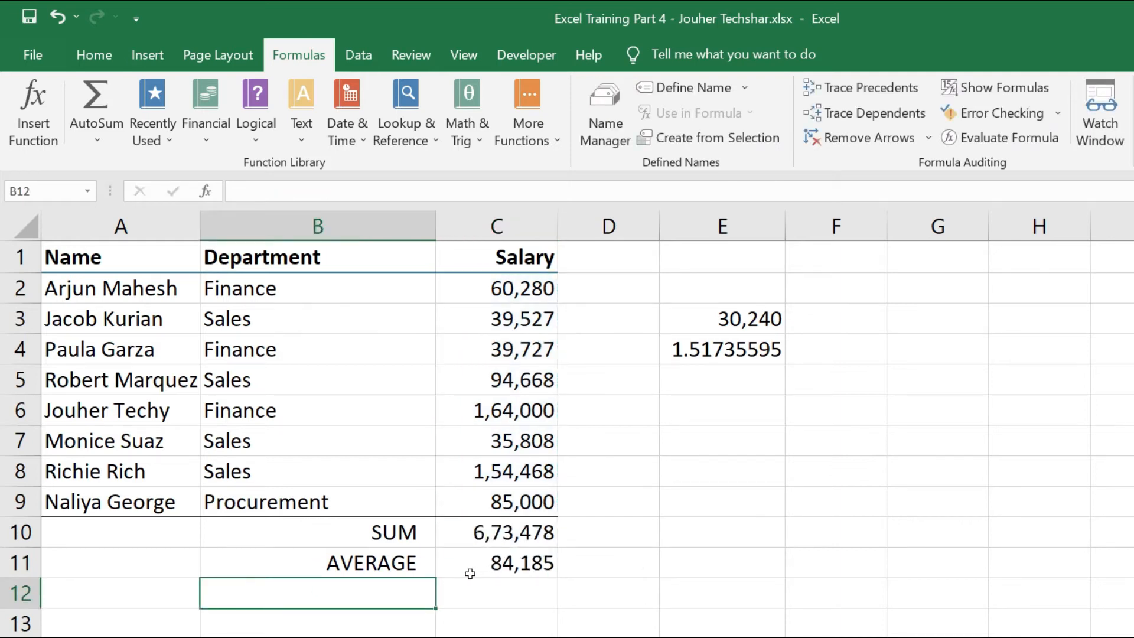
Label cell B12 SALARY COUNT and count the salary entries in C12 with the formula =COUNT(C2:C9)
text(SALARY COUNT)
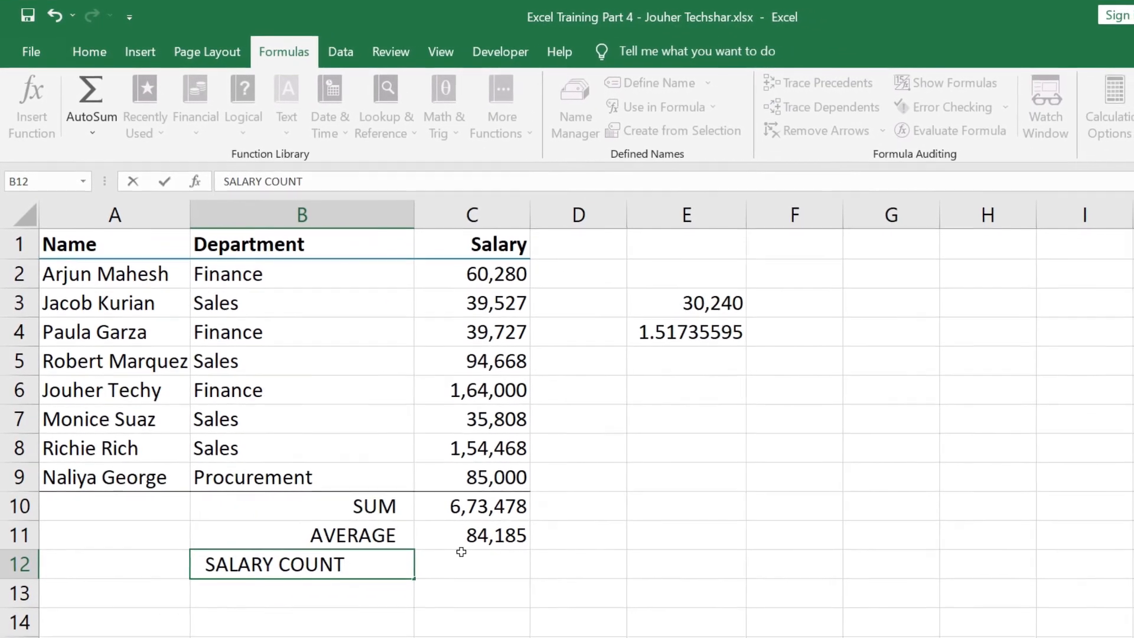
click(461, 551)
text(=COU)
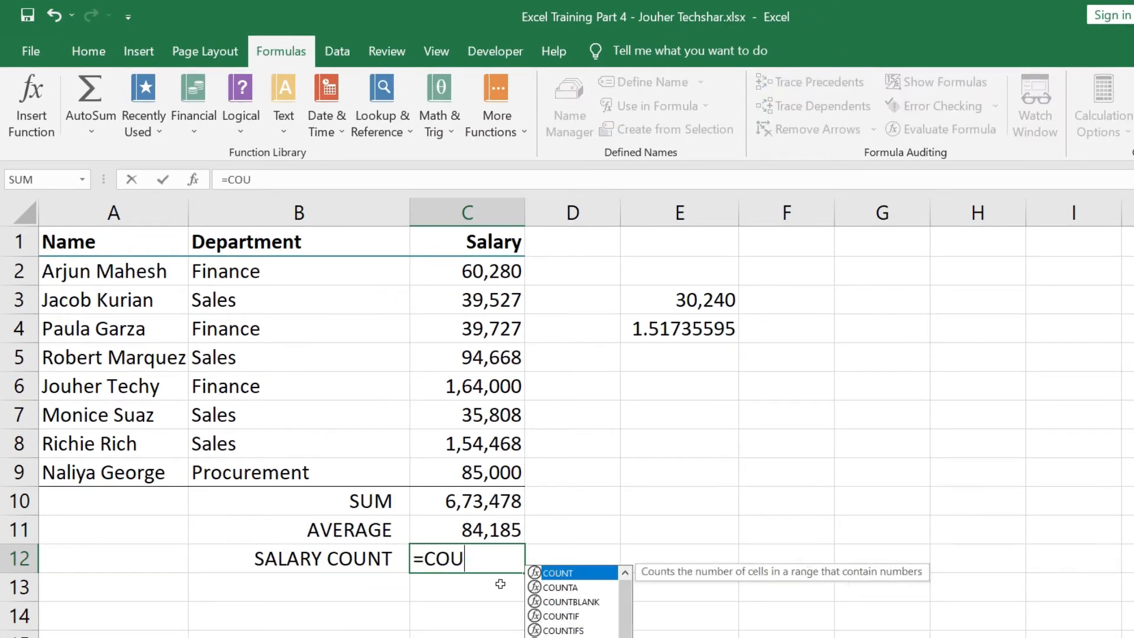
text(NT)
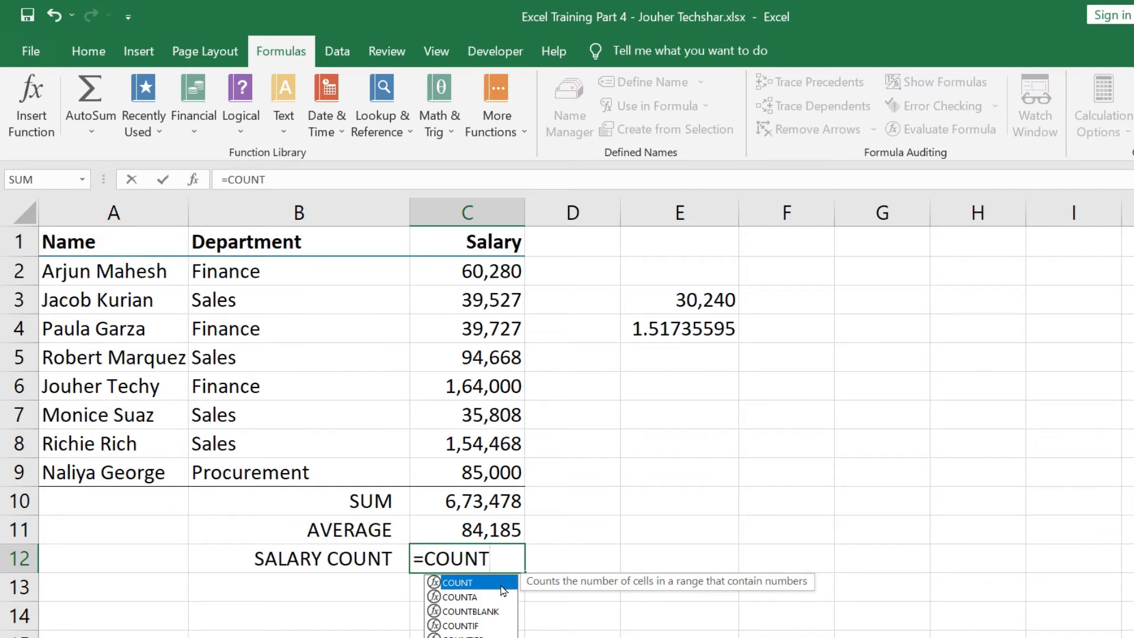
text(()
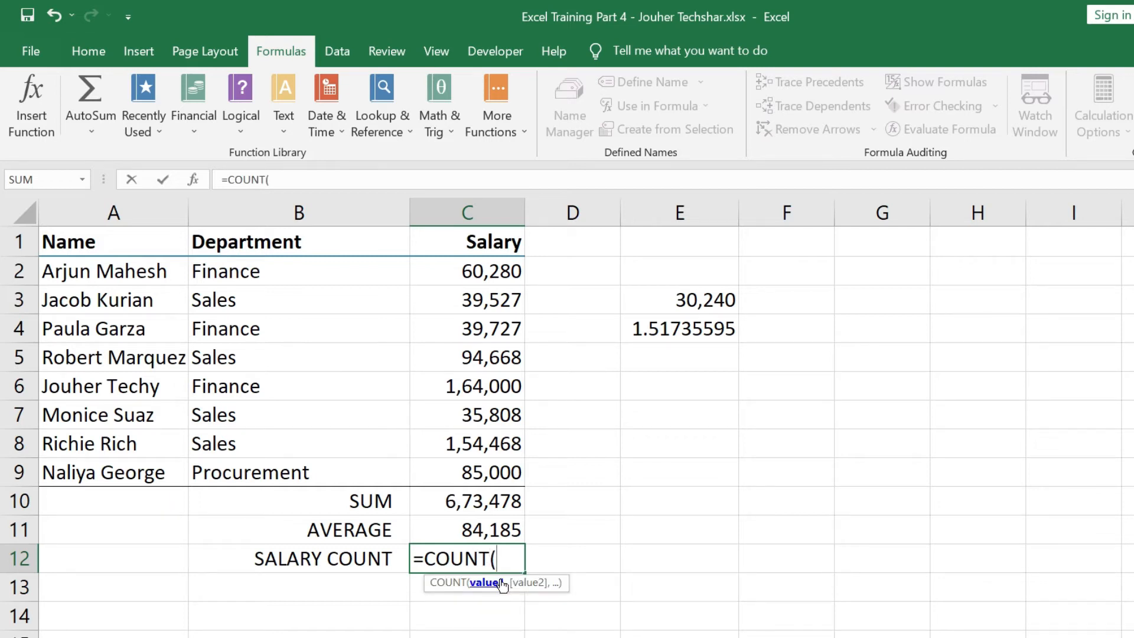
drag(487, 271, 487, 469)
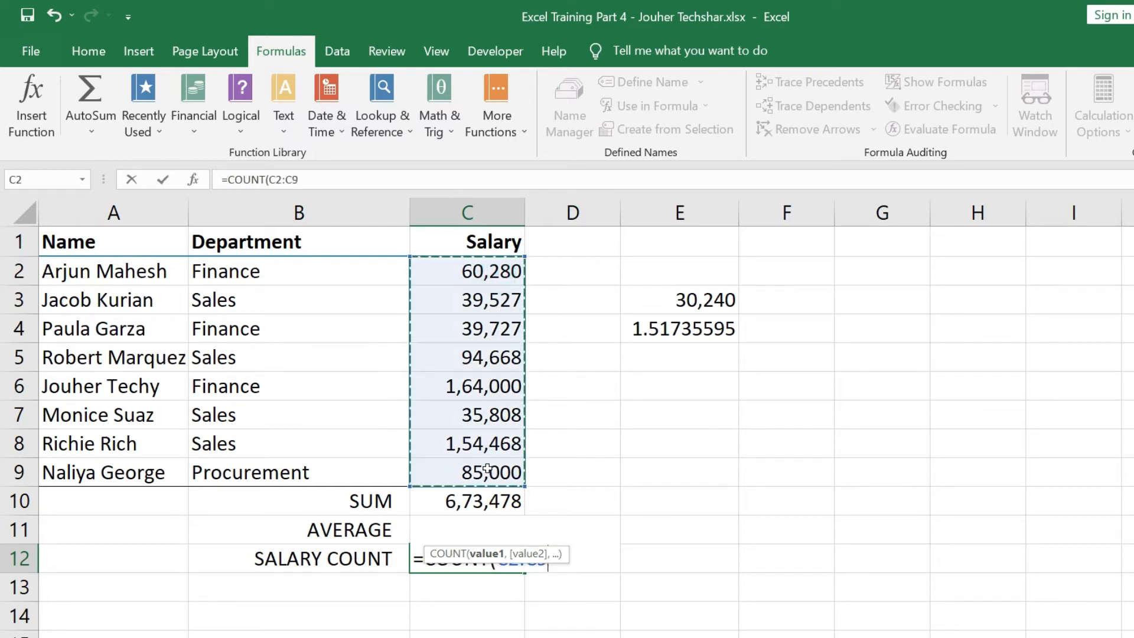
key(Return)
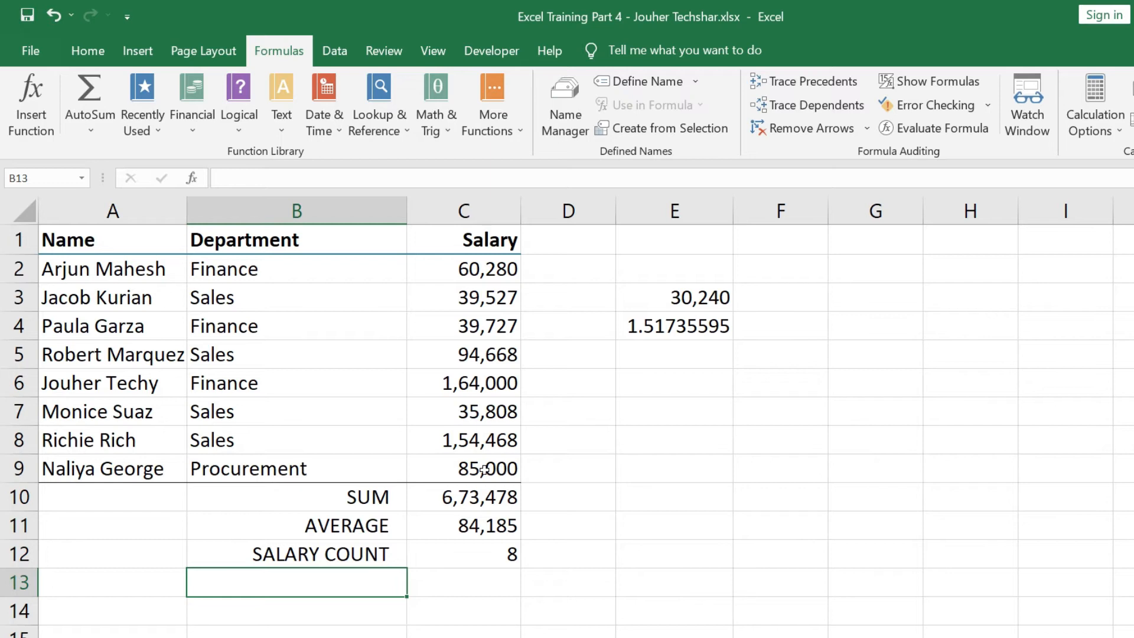
Enter the label NAME COUNT in cell B13, below SALARY COUNT
text(NAME COUNT)
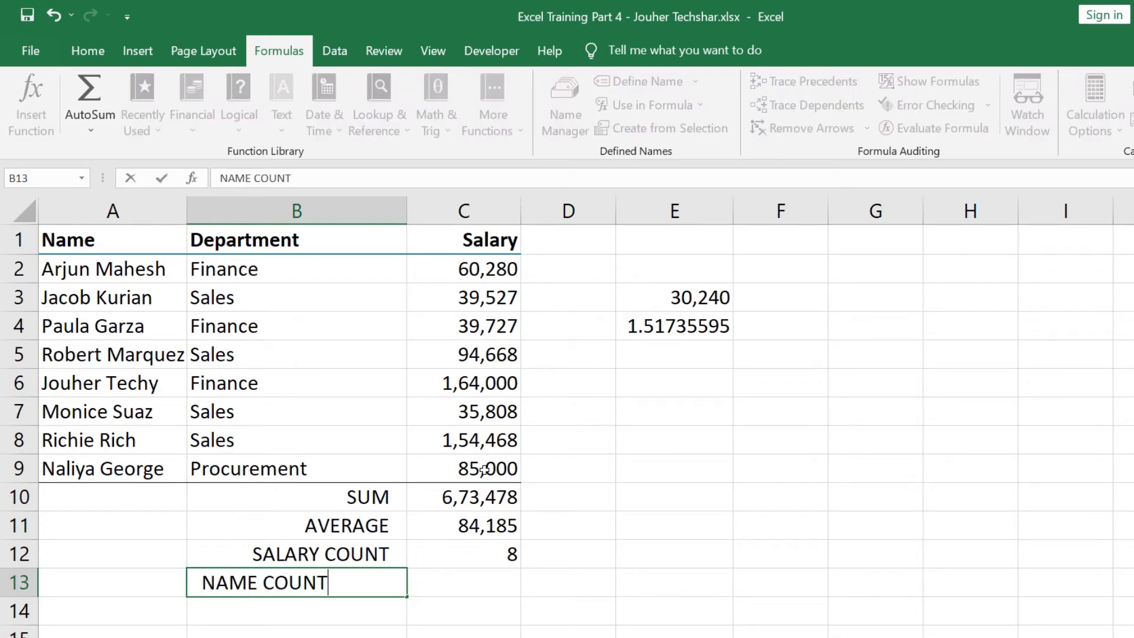
key(Tab)
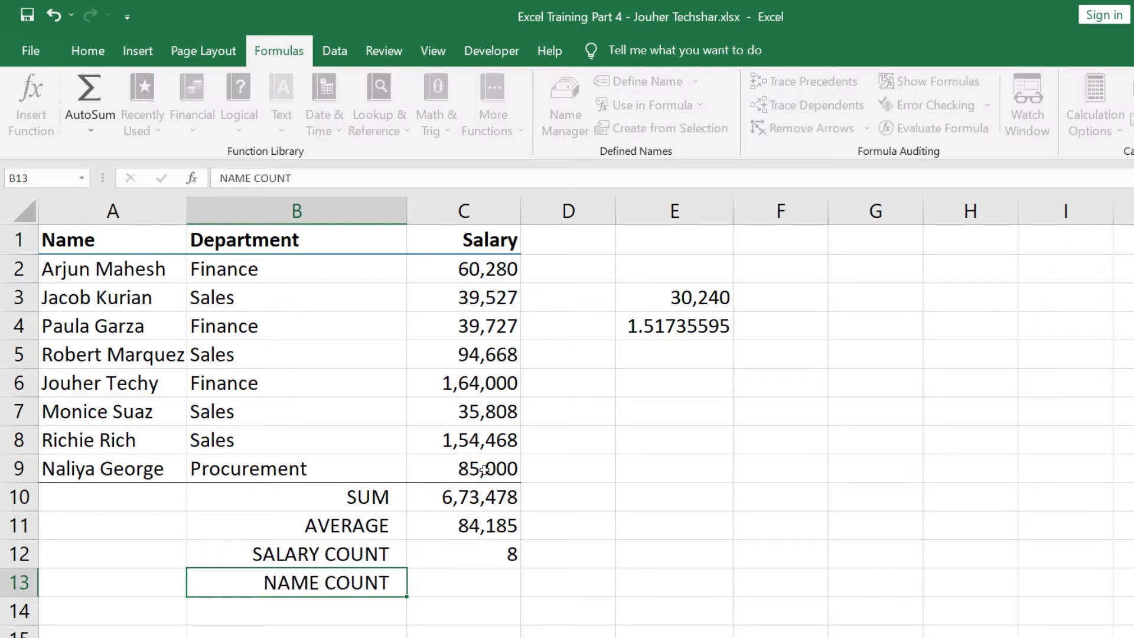
Try to count the entries of the Name column in cell C13 with the formula =COUNT(A2:A9)
text(=CO)
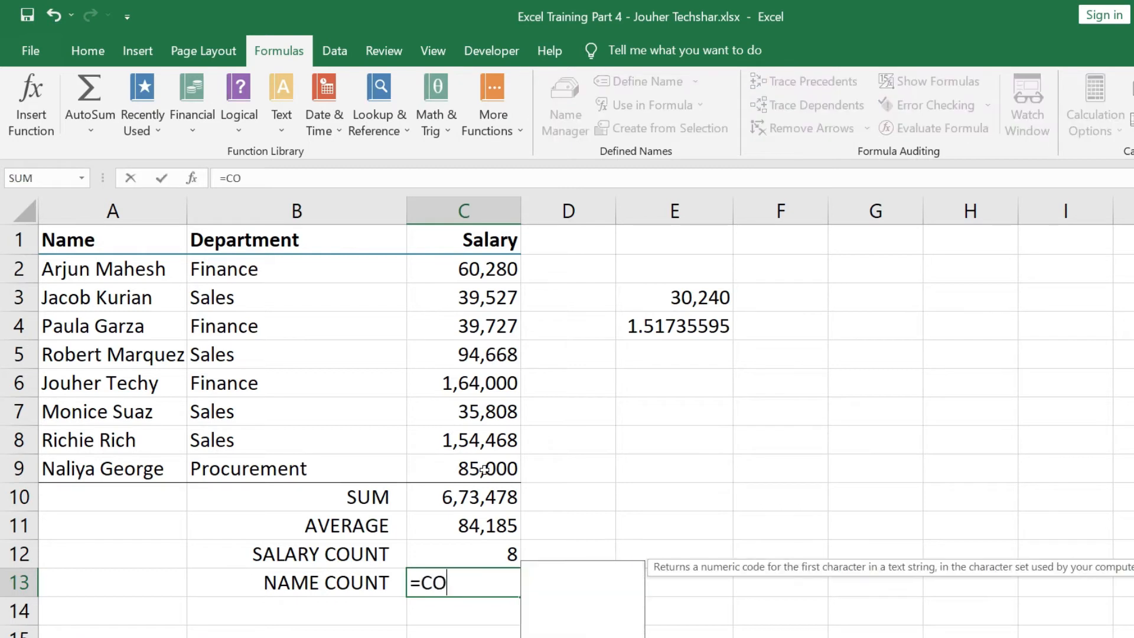
text(UNT()
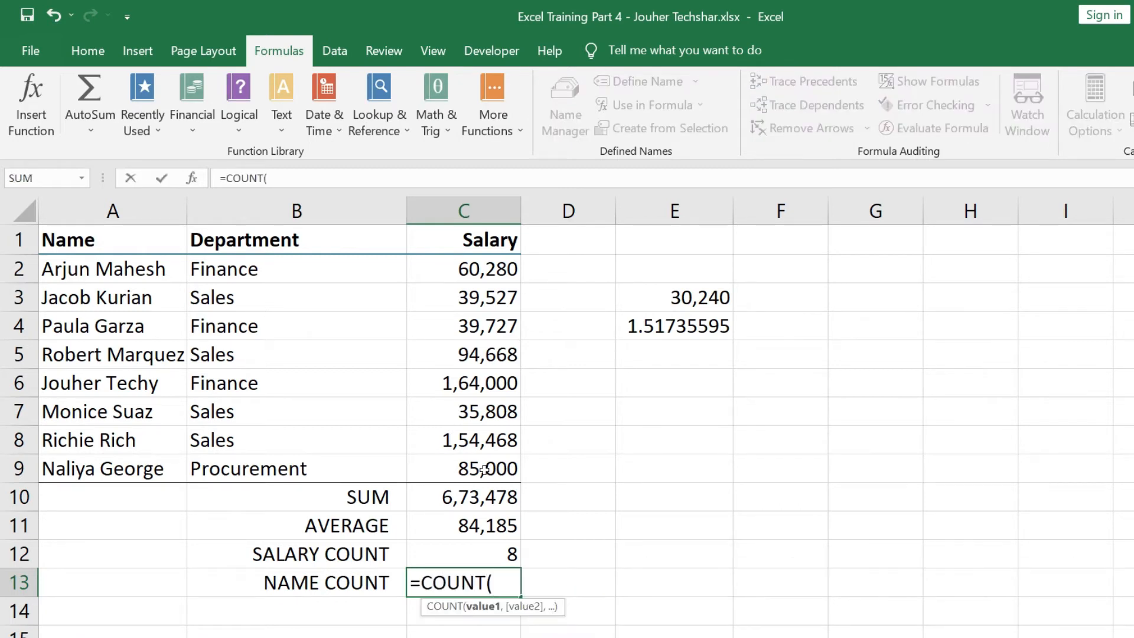
drag(137, 271, 116, 460)
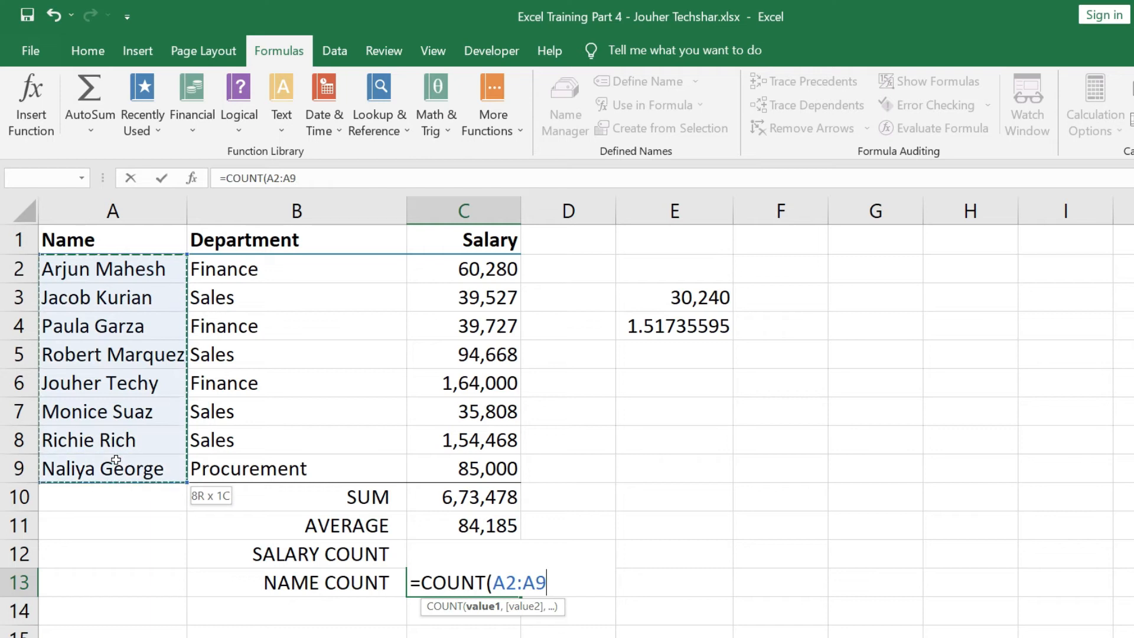
text())
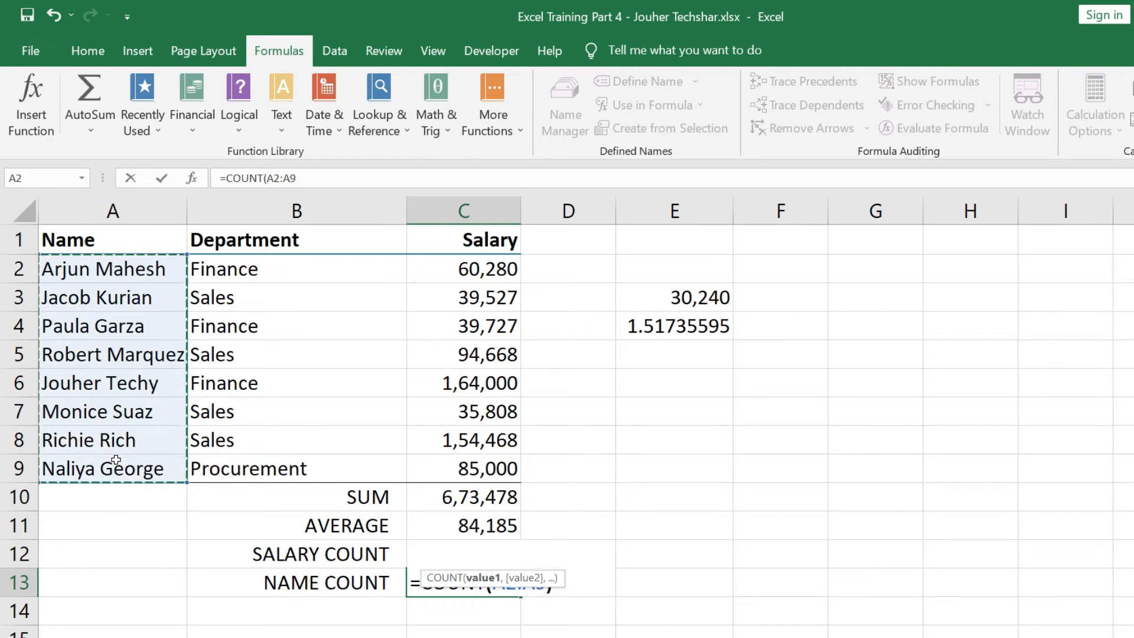
key(Return)
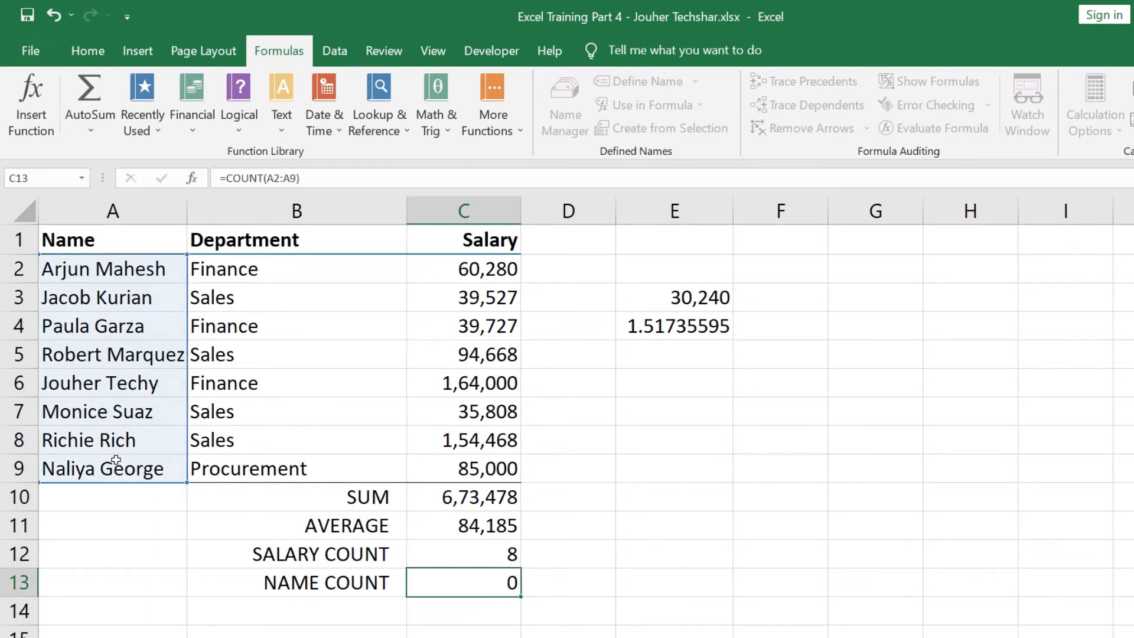
key(Down)
key(Left)
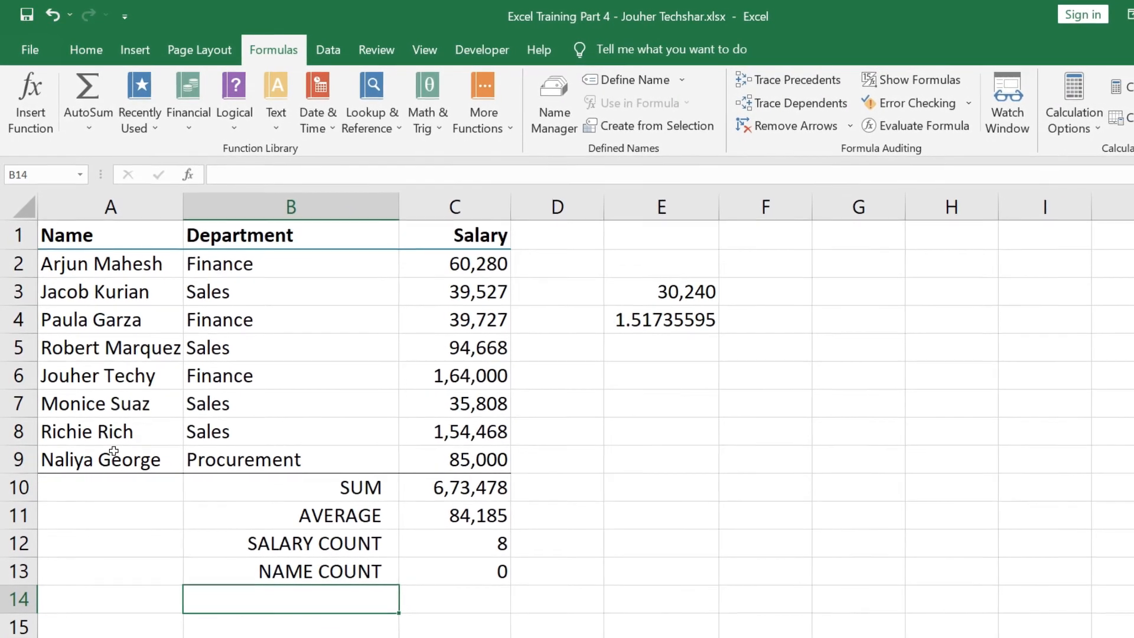
Replace the formula in C13 with =COUNTA(A2:A9) to count the non-empty cells of the Name column
click(426, 560)
text(=COUNT)
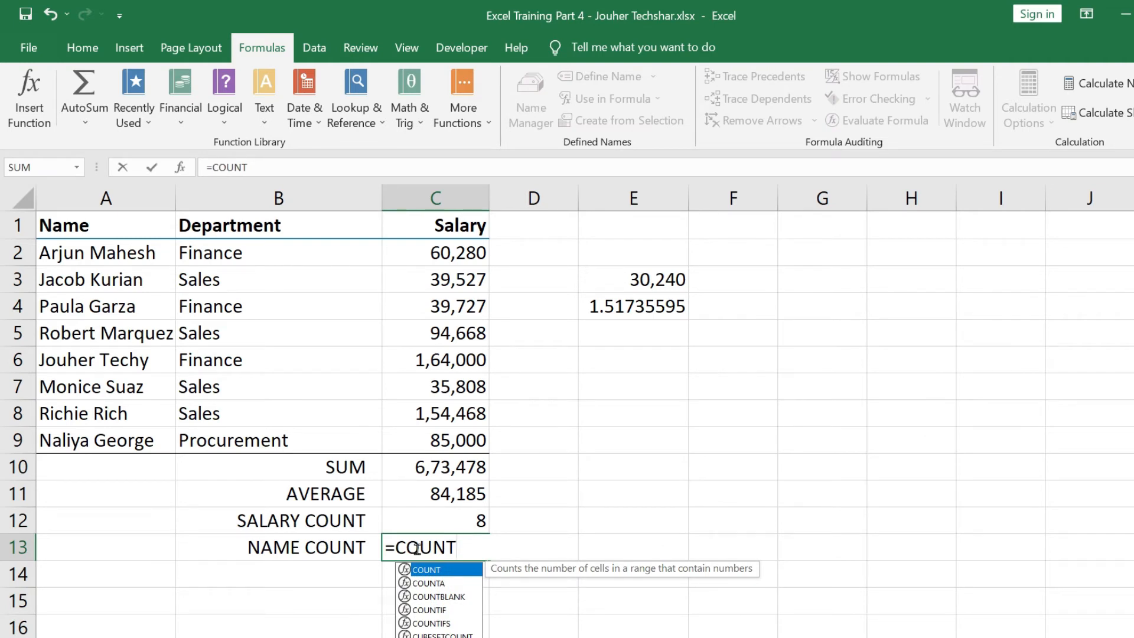
key(Down)
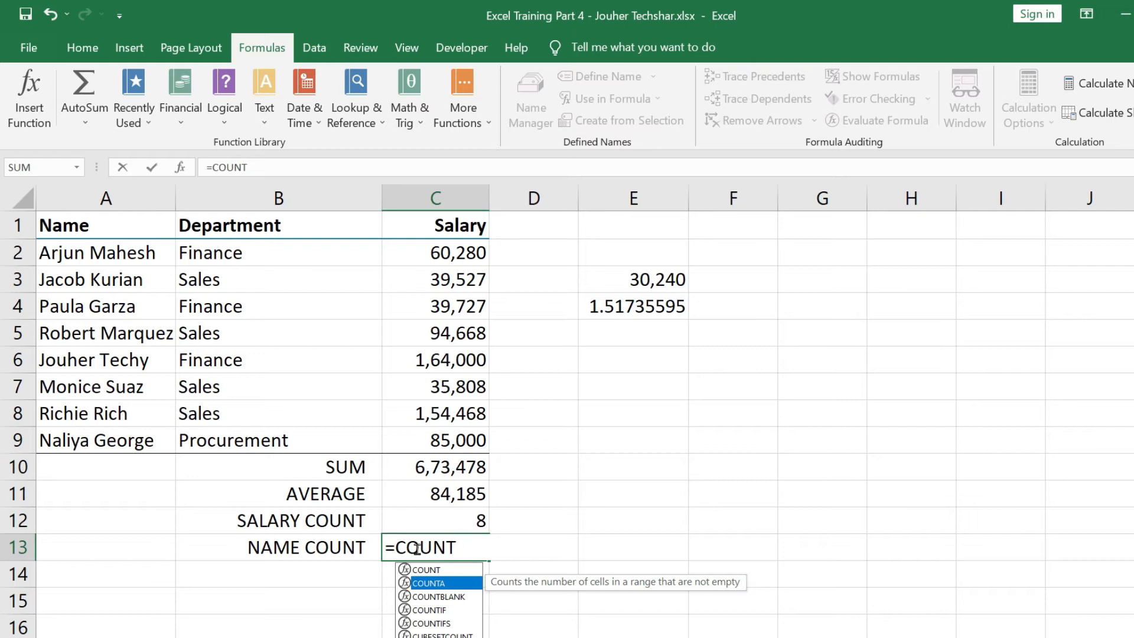
key(Up)
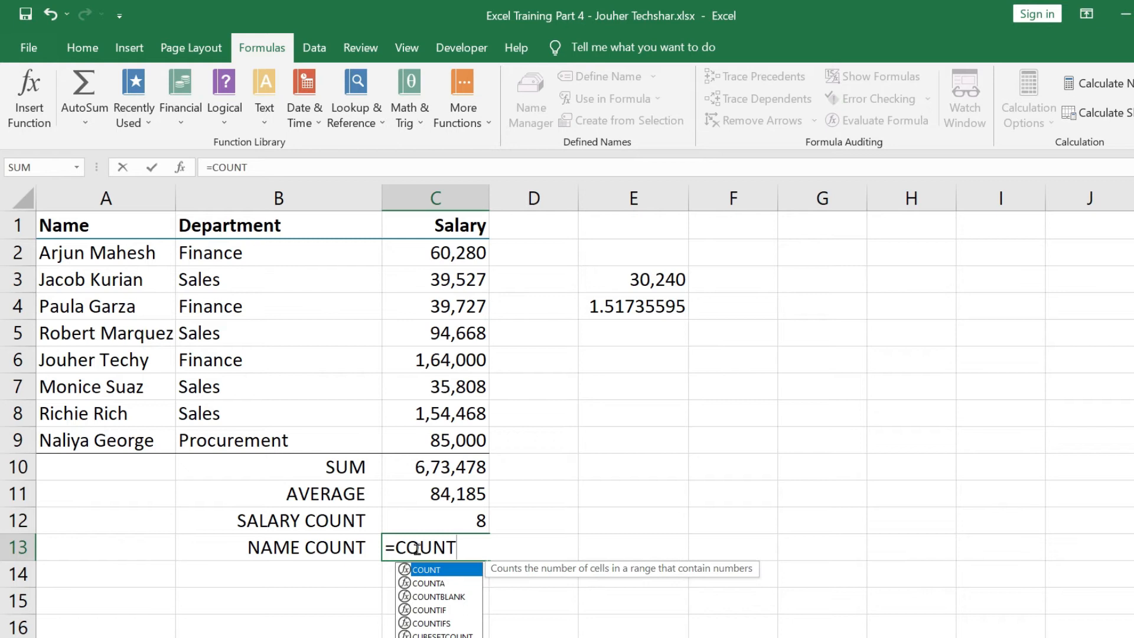
key(Down)
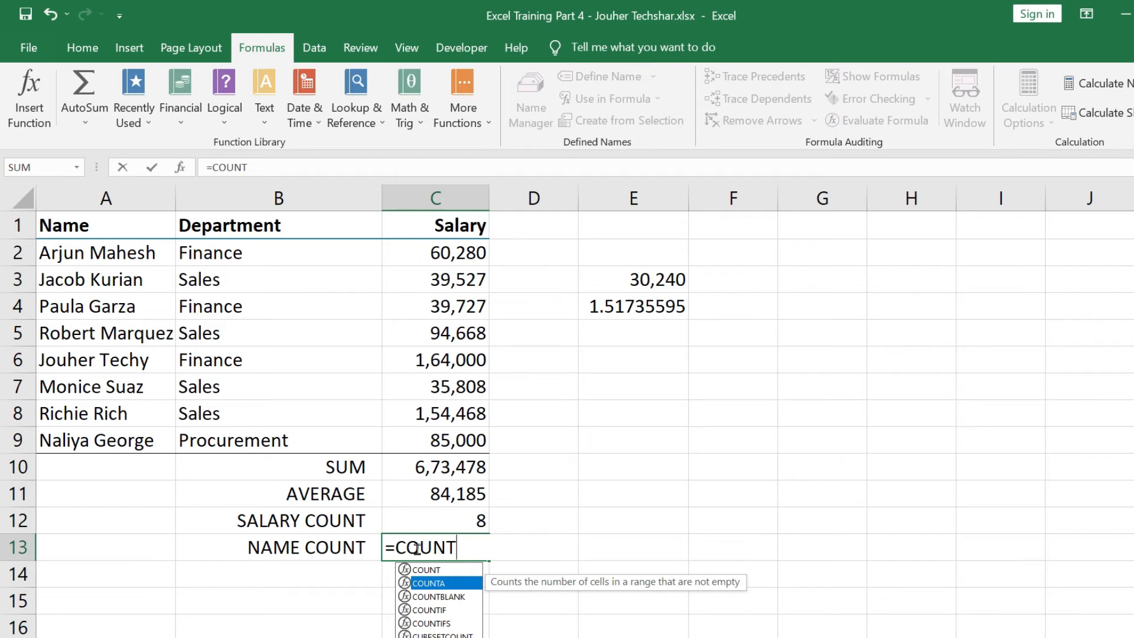
key(Tab)
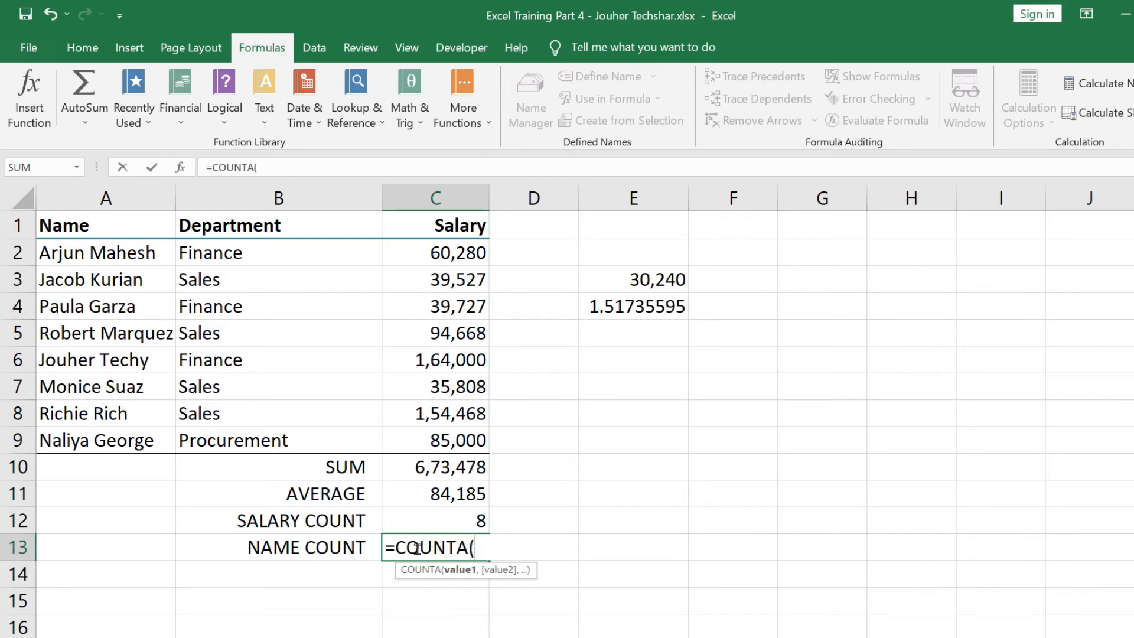
drag(62, 249, 44, 437)
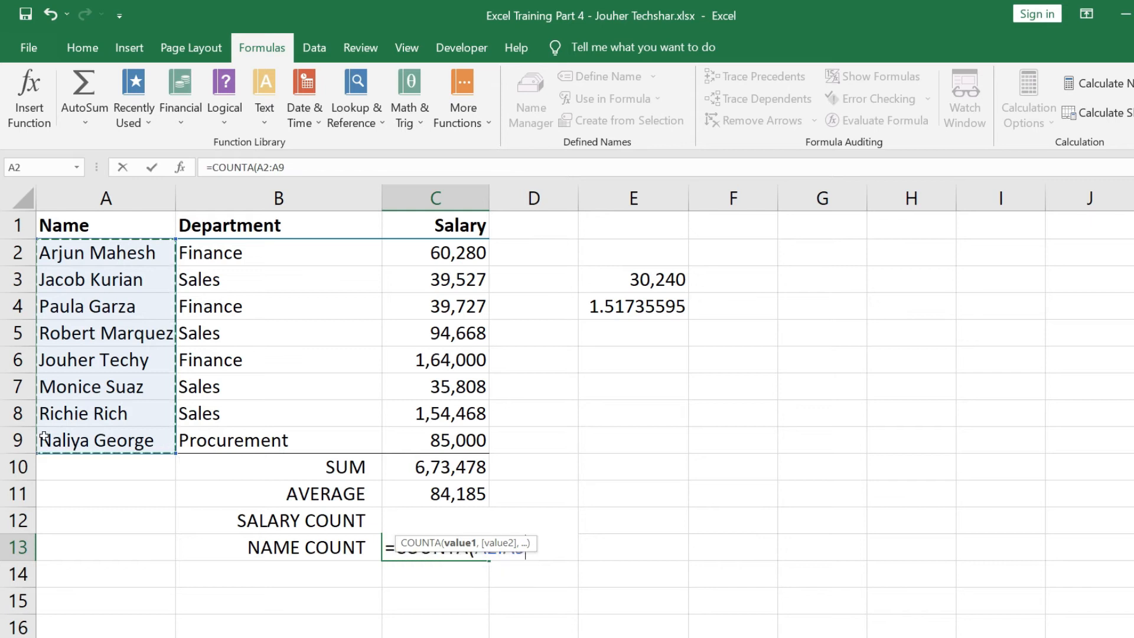
text())
key(Return)
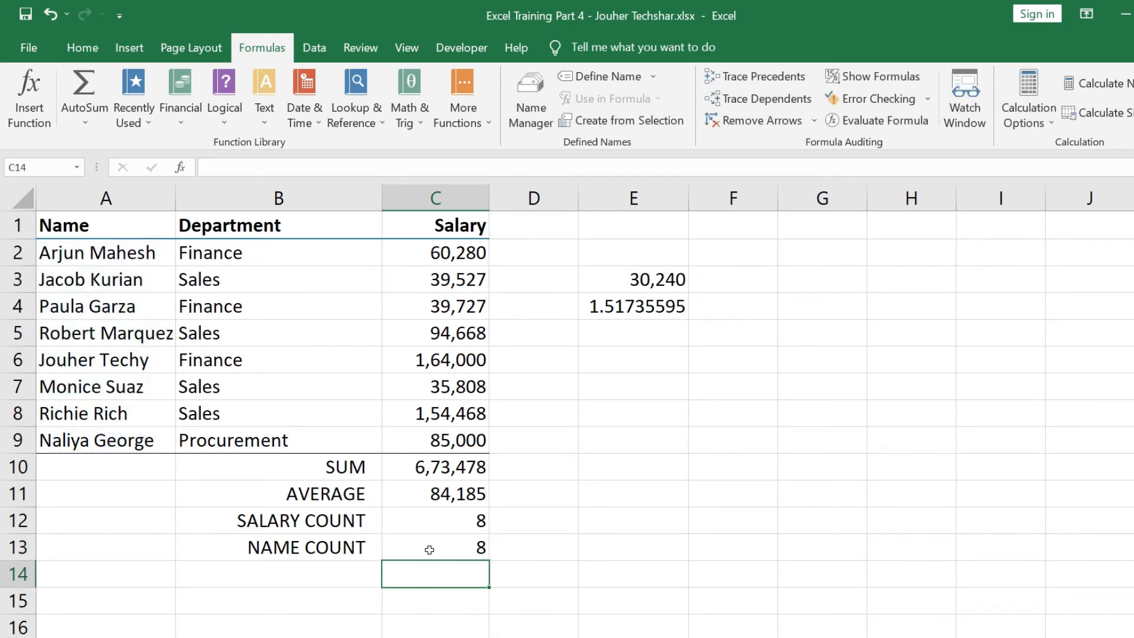
Clear the name in cell A4 to test how the name count responds to an empty cell
click(98, 313)
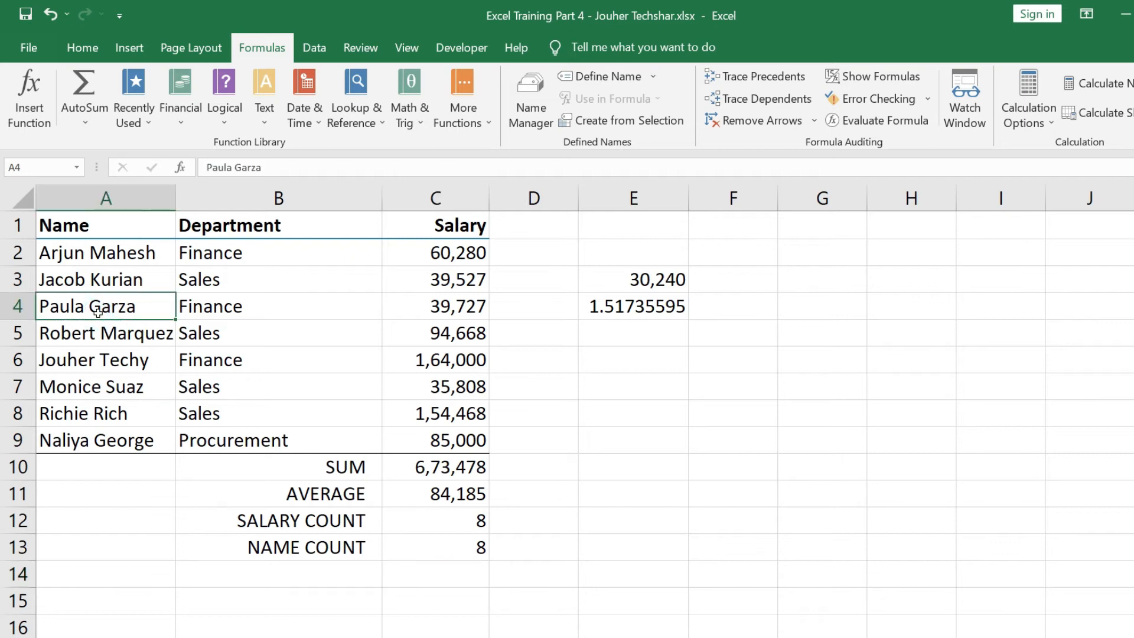
key(Delete)
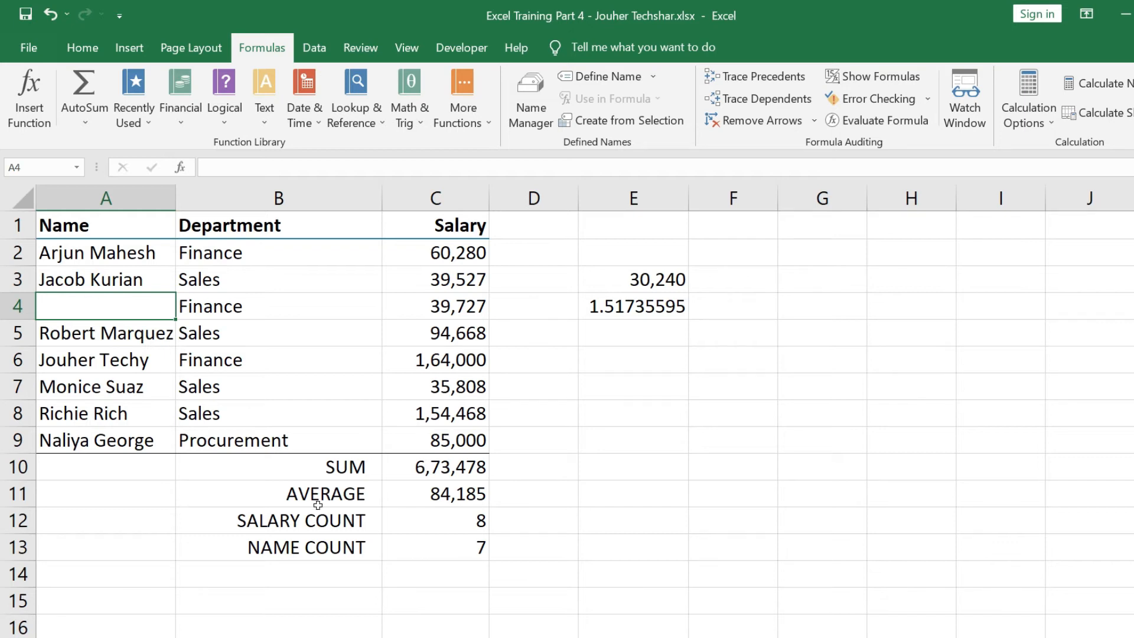
Enter 0 in the emptied cell A4 to test how the name count treats a zero value
double_click(114, 315)
text(0)
key(Return)
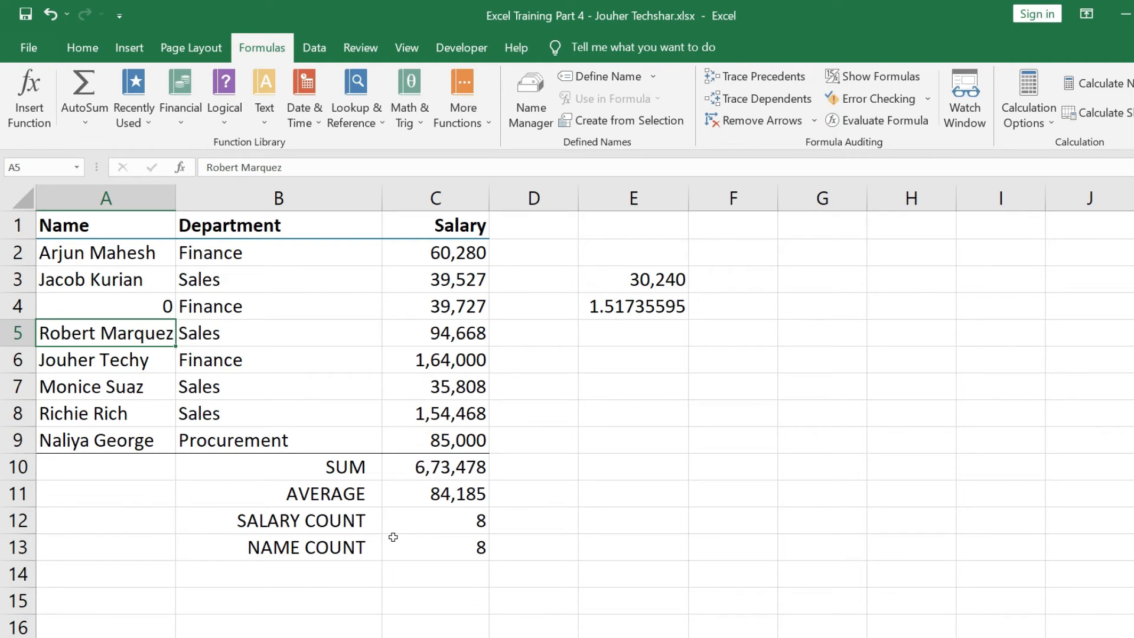
Undo the last two changes to cell A4 to restore the original name
key(Up)
key(ctrl+z)
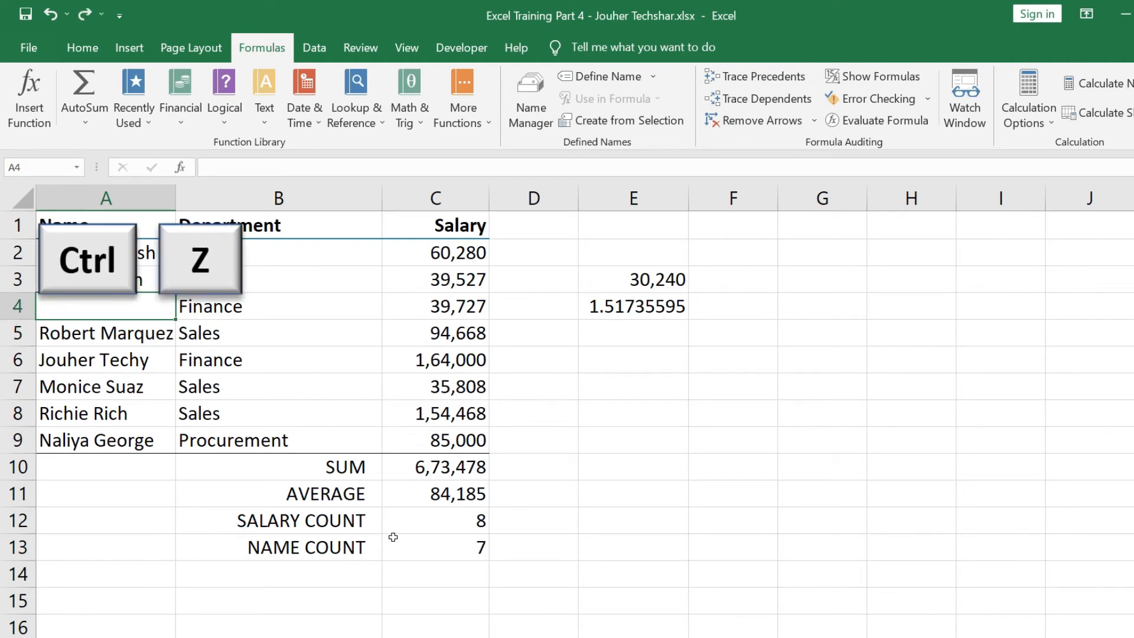
key(ctrl+z)
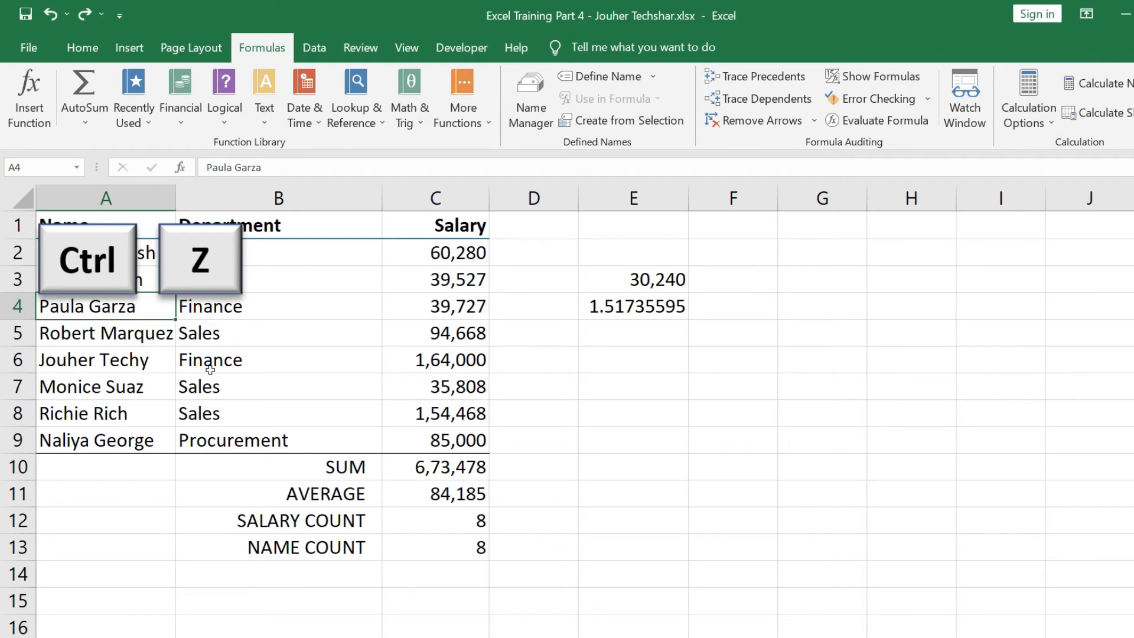
Enter the label MIN SALARY in cell B14, below NAME COUNT
click(344, 573)
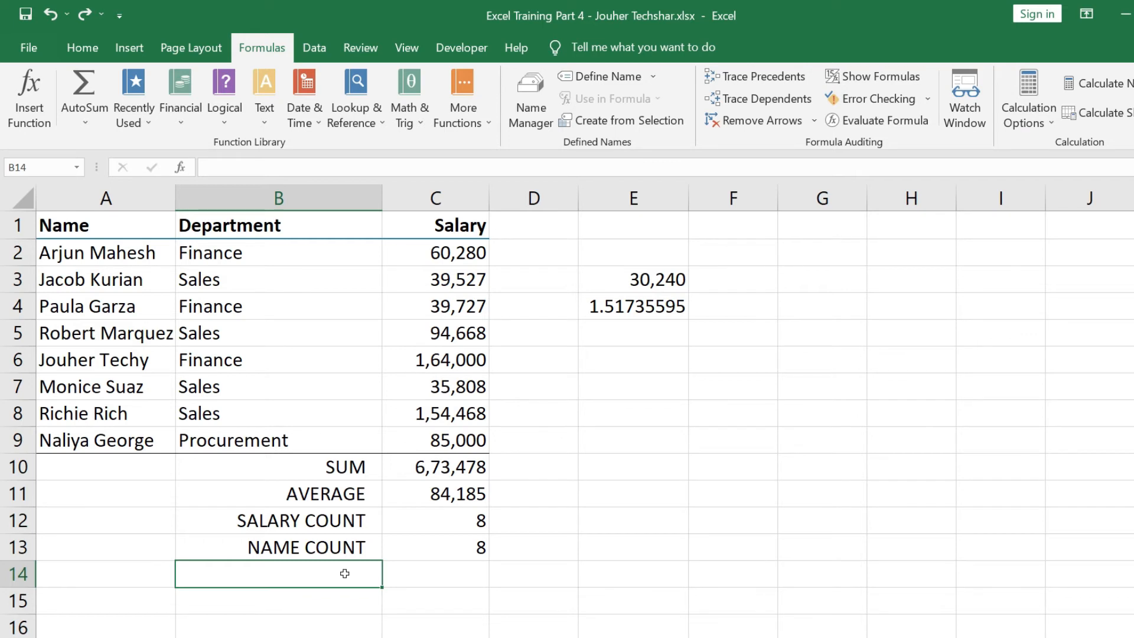
text(MIN S)
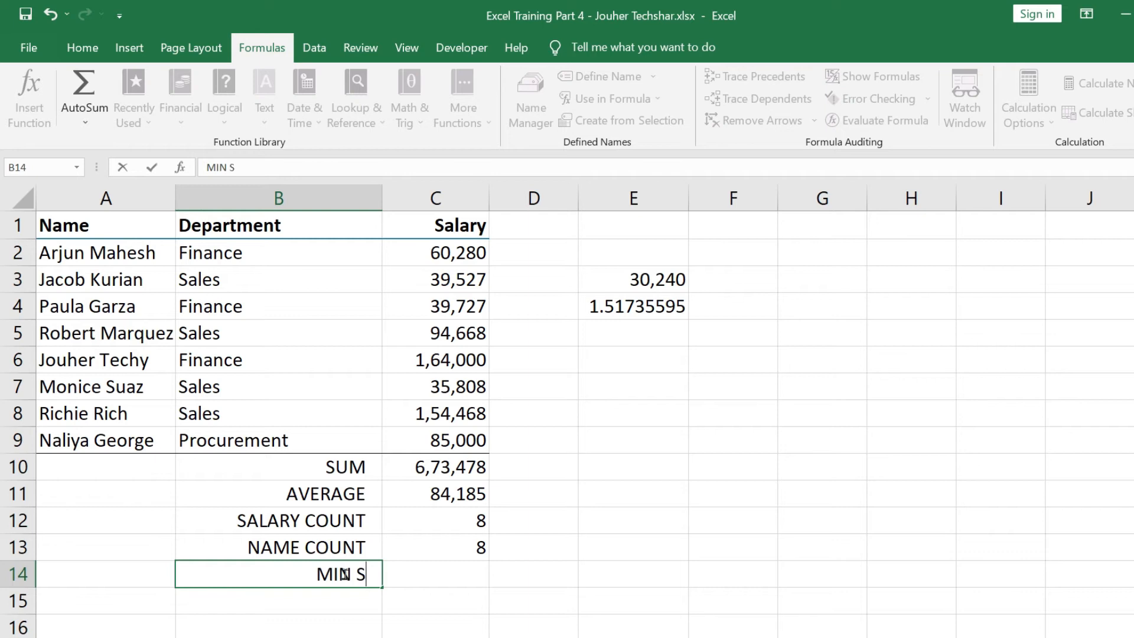
text(ALARY)
key(Tab)
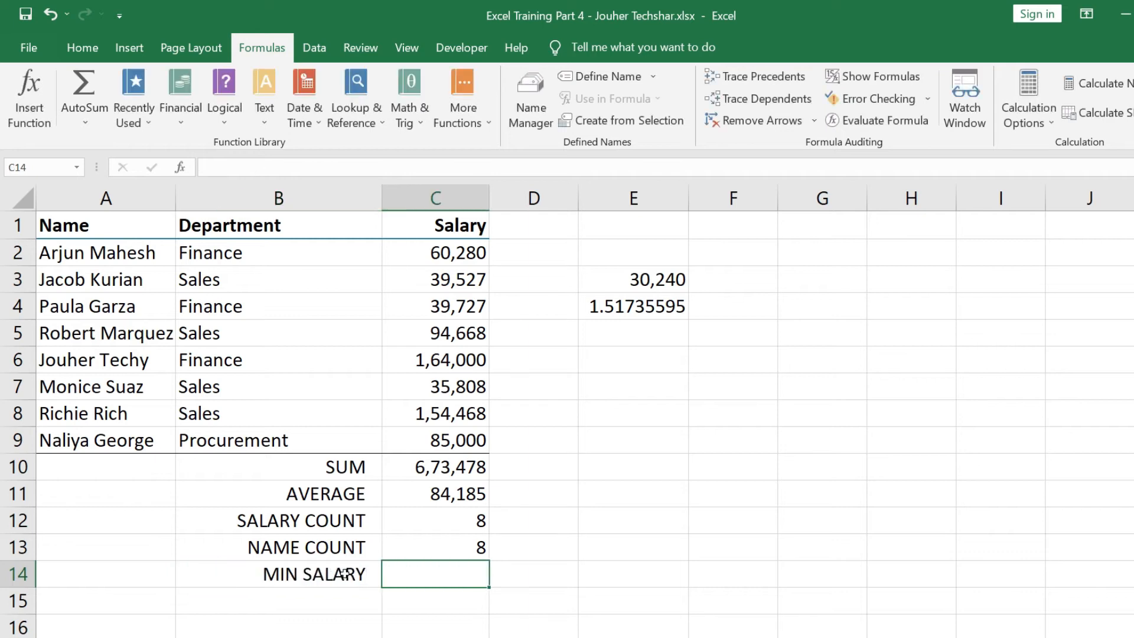
Find the lowest salary in cell C14 with the formula =MIN(C2:C9)
text(=)
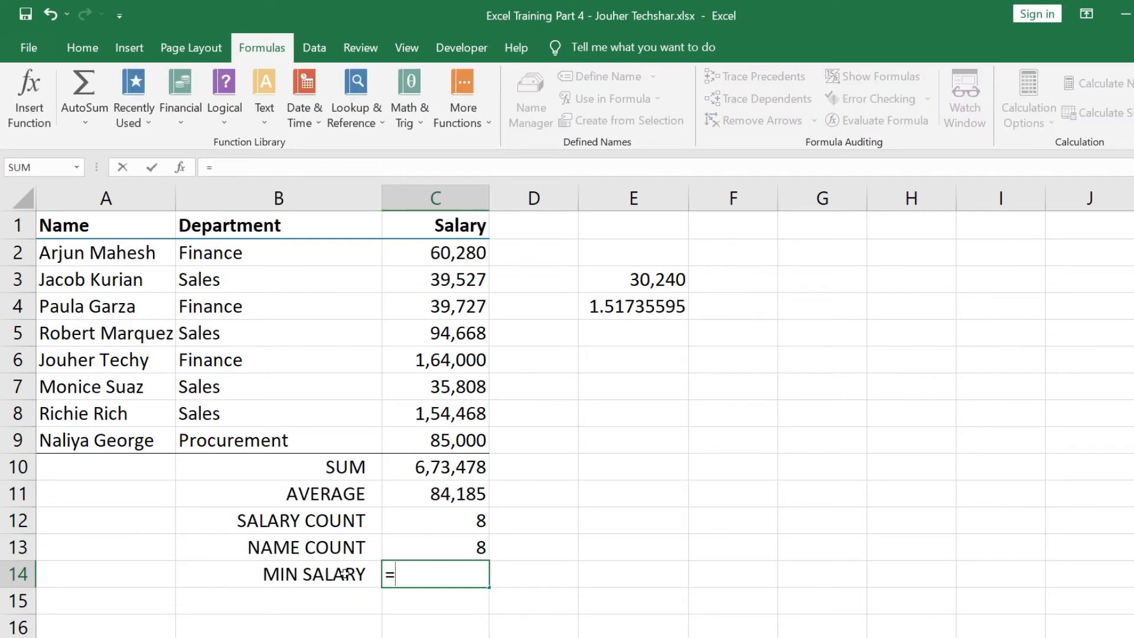
text(MIN)
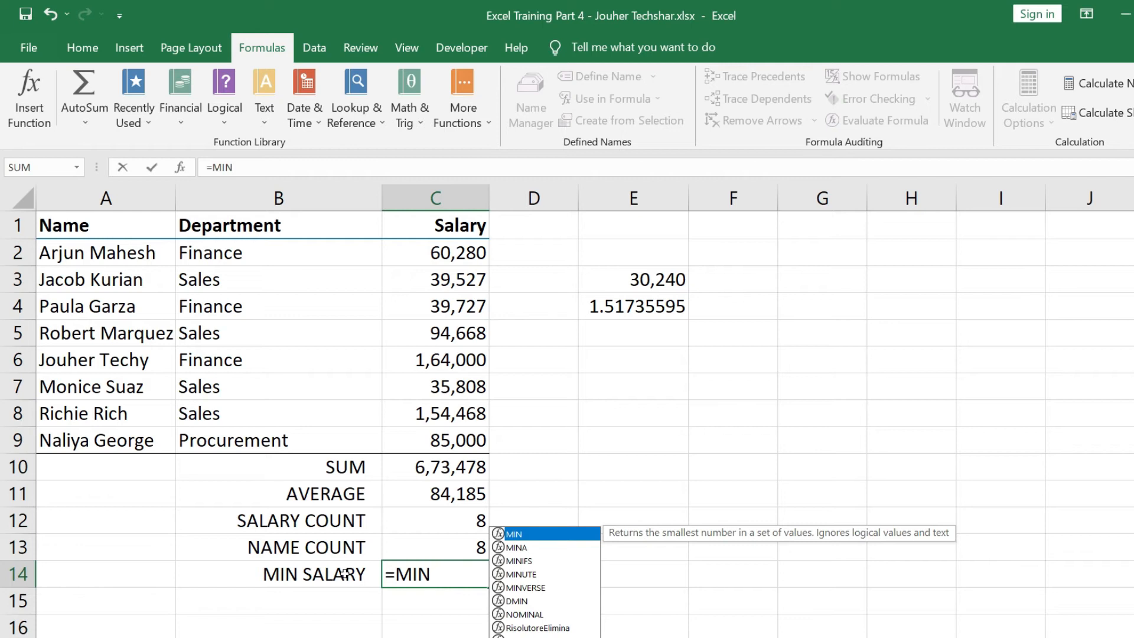
text(()
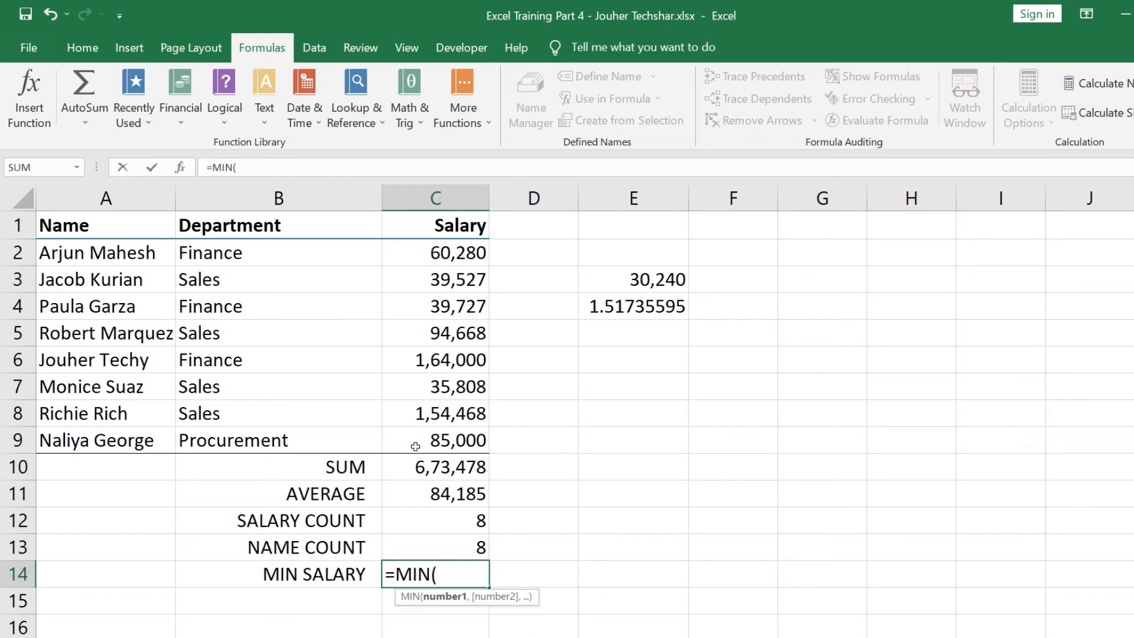
click(413, 251)
drag(414, 250, 418, 447)
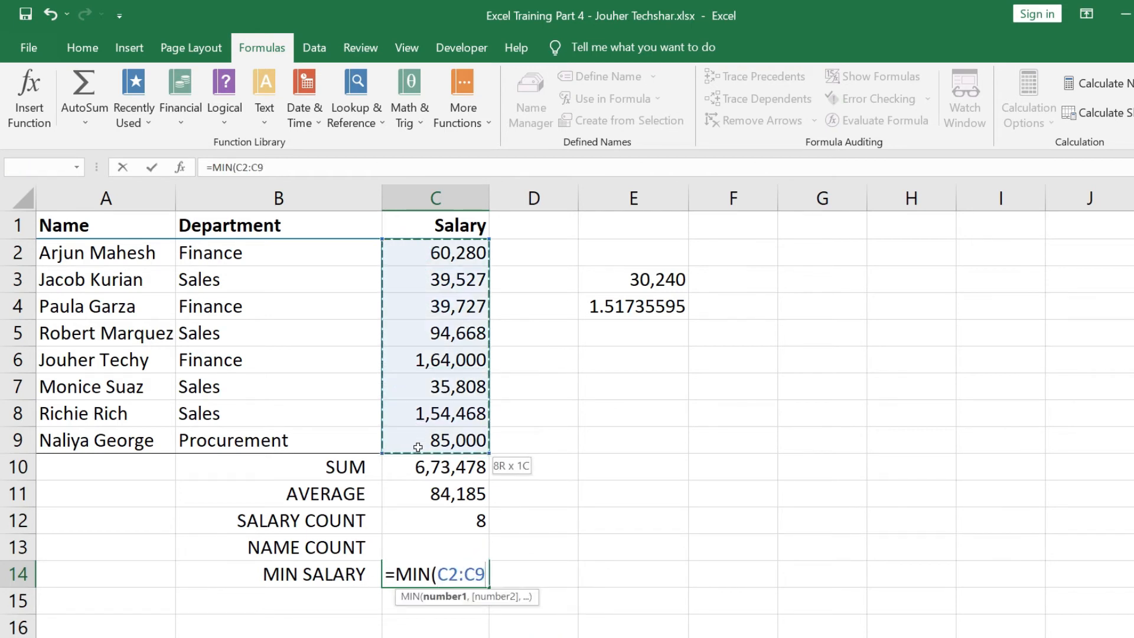
text())
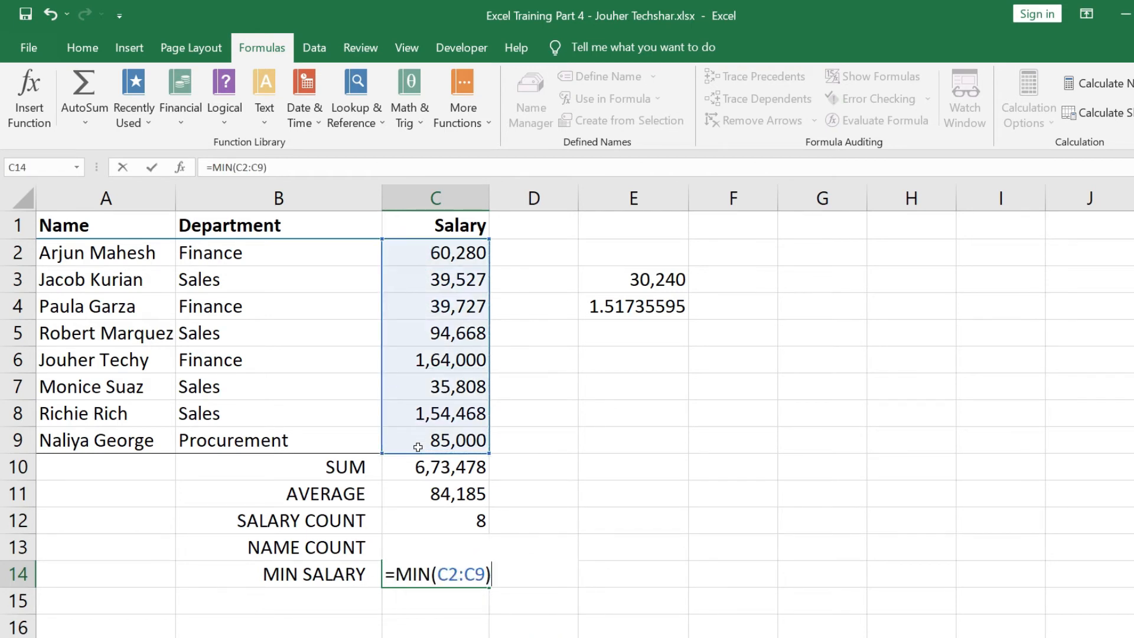
key(Return)
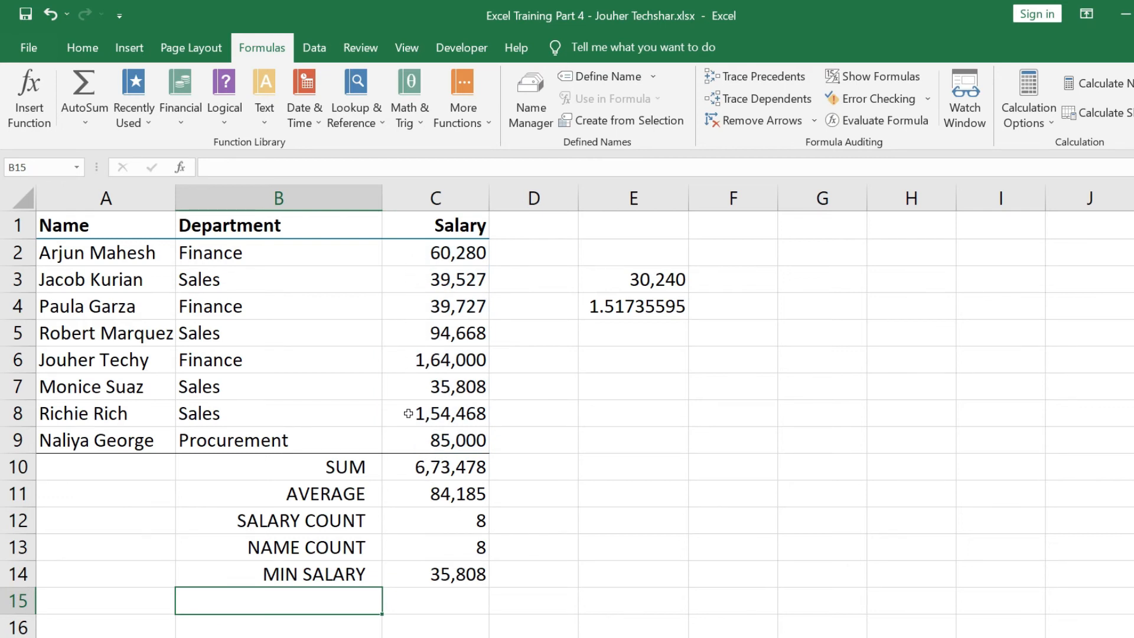
Enter the label MAX SALARY in cell B15, below MIN SALARY
text(MAX SALAR)
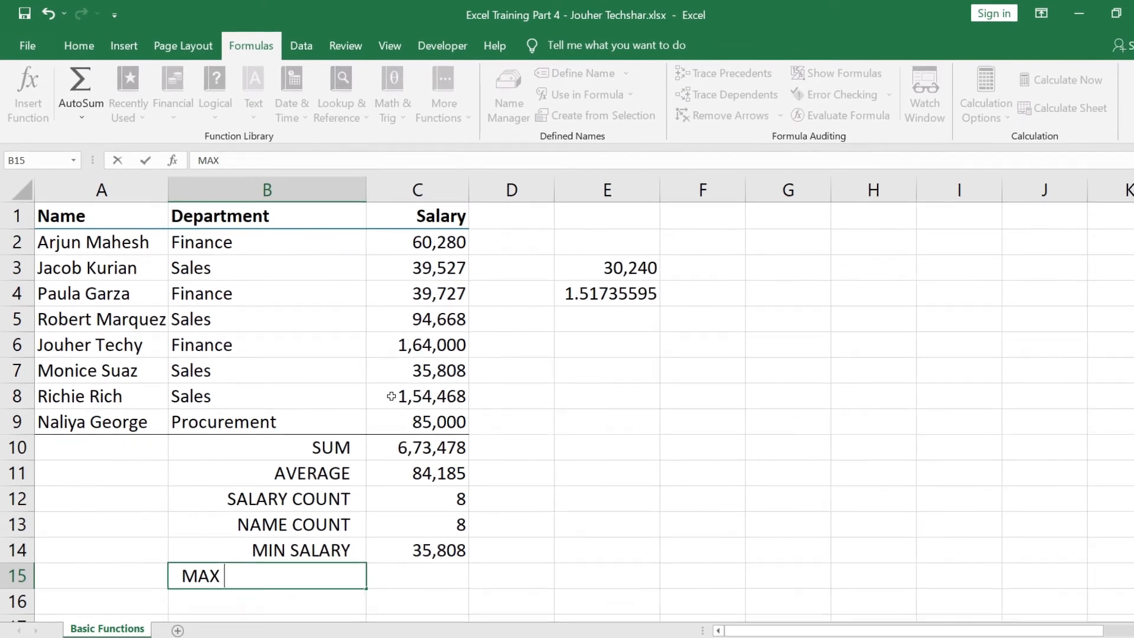
text(Y)
key(Tab)
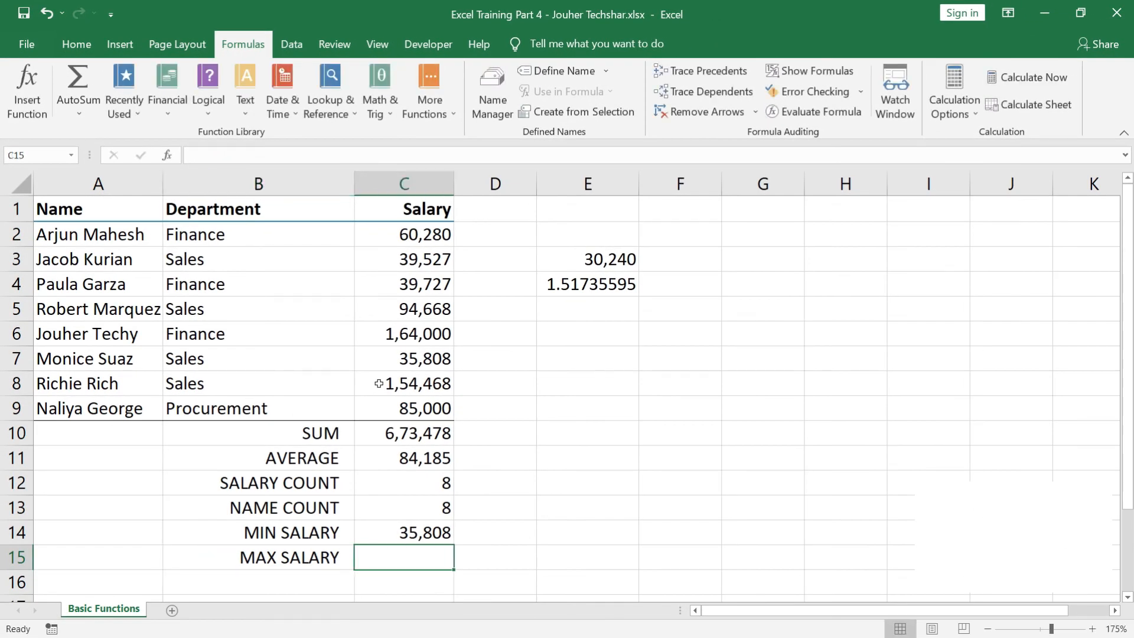
Find the highest salary in cell C15 with the formula =MAX(C2:C9)
text(=MAX)
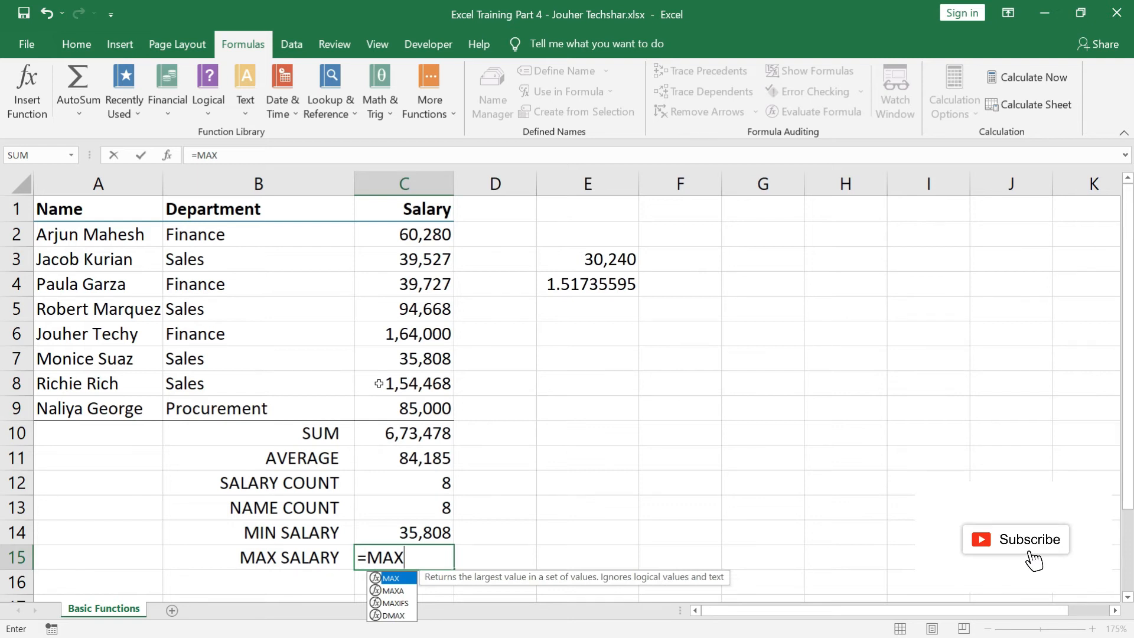
text(()
drag(396, 230, 390, 411)
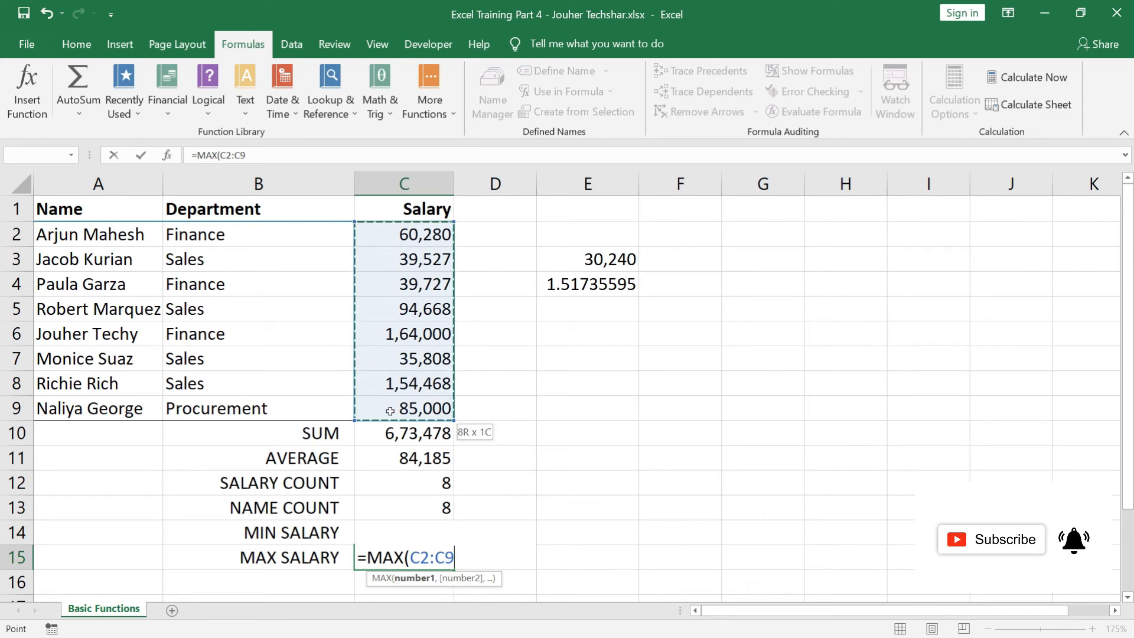
text())
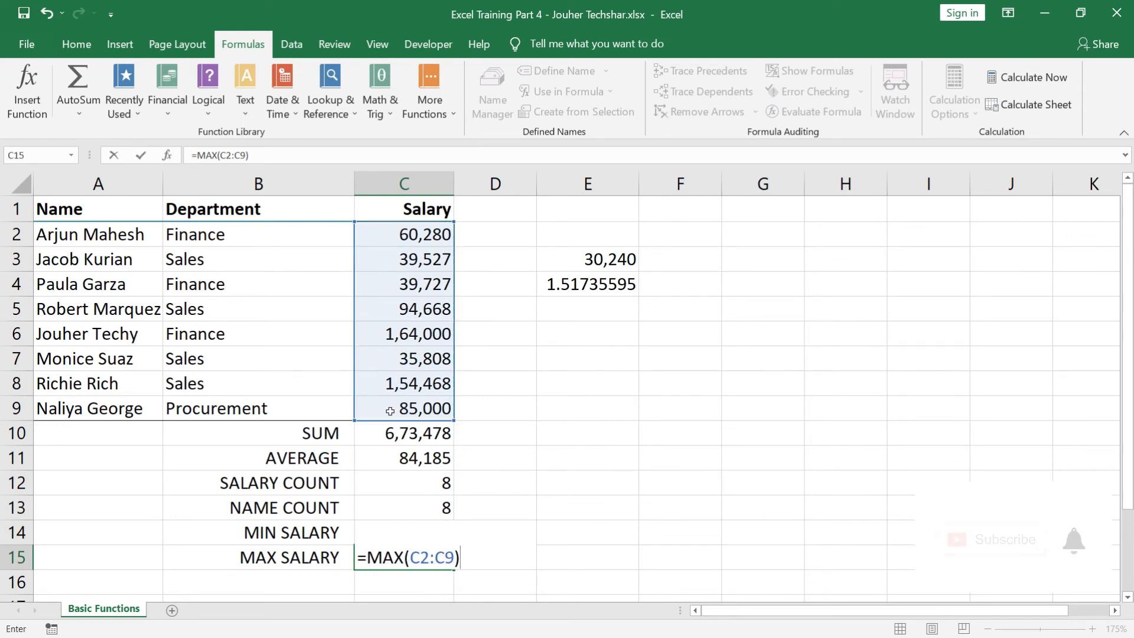
key(Return)
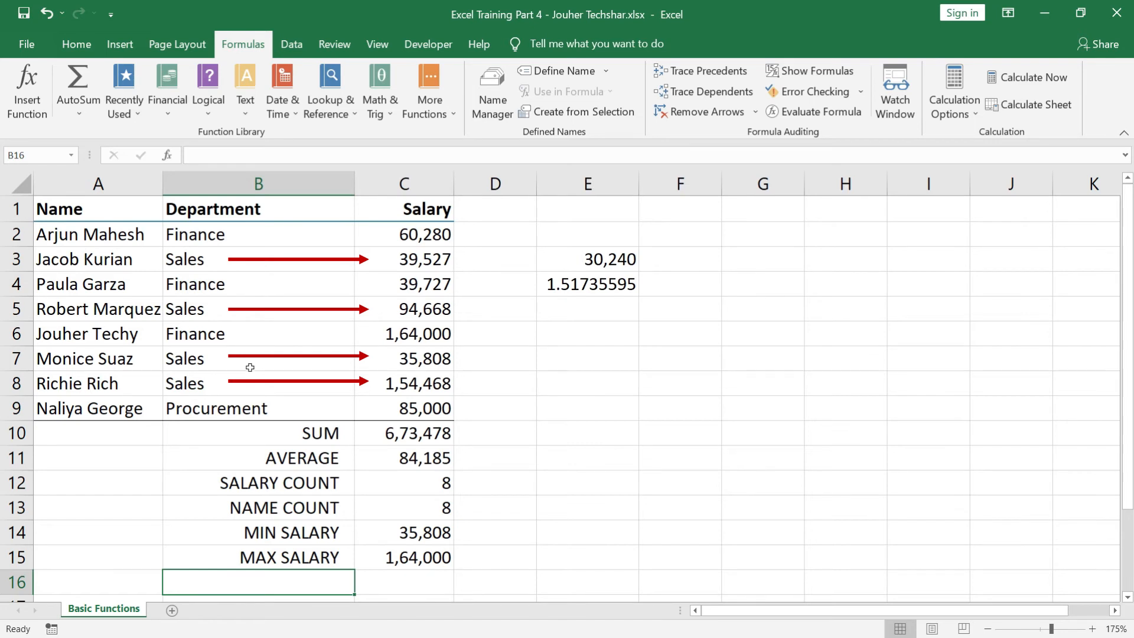
Enter the label AVERAGE SALES SALARY in cell B16, below MAX SALARY
text(AVE)
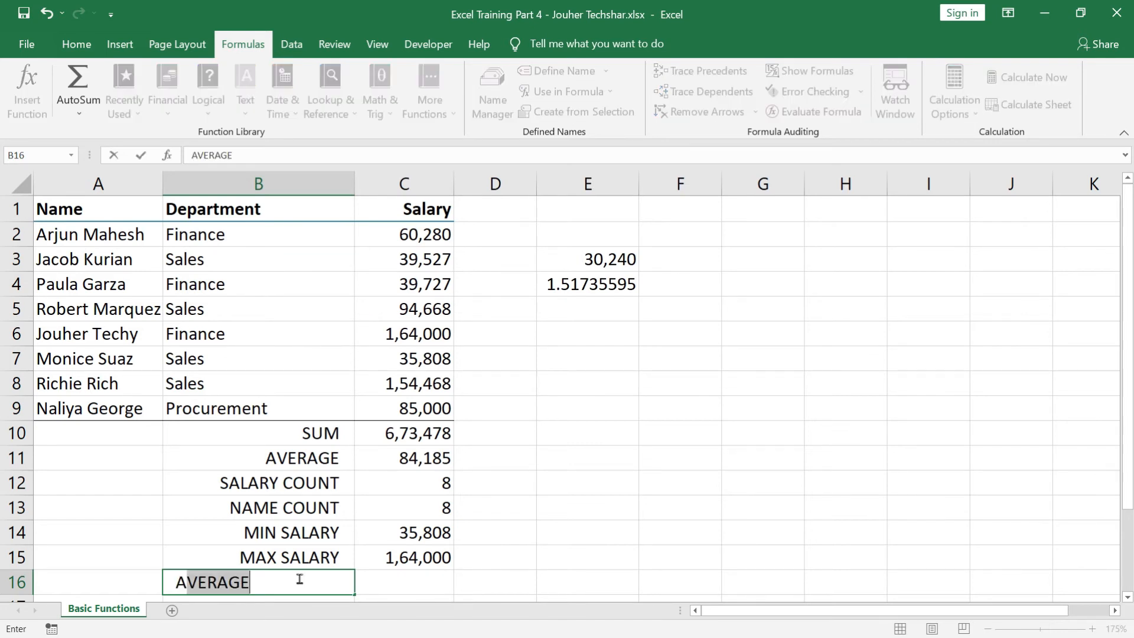
text(RAGE SALE)
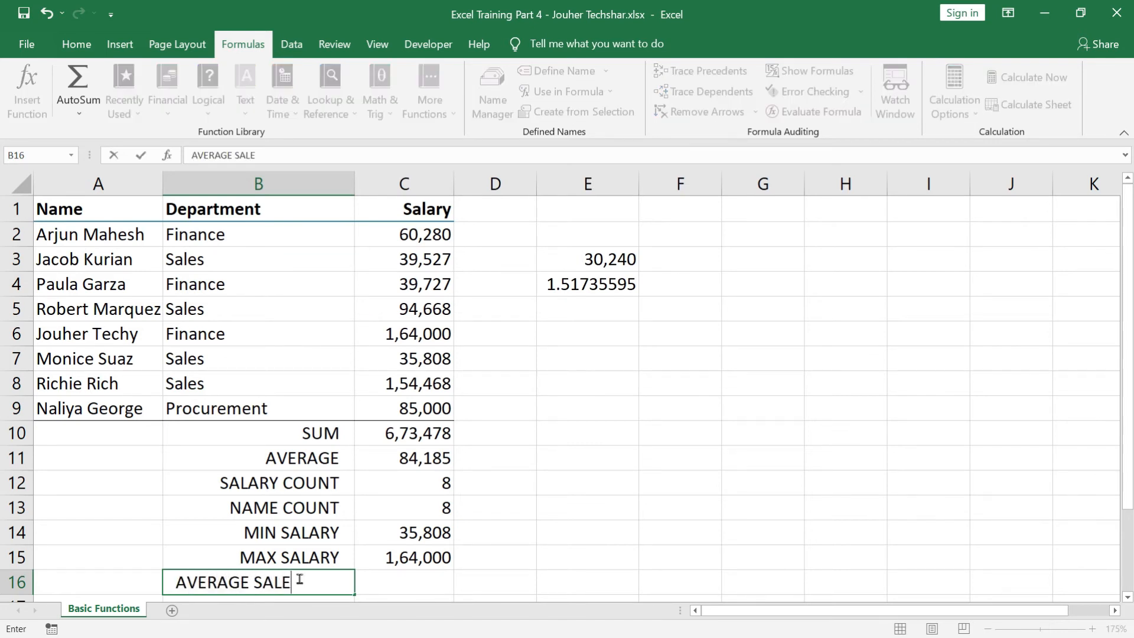
text(S SALARY)
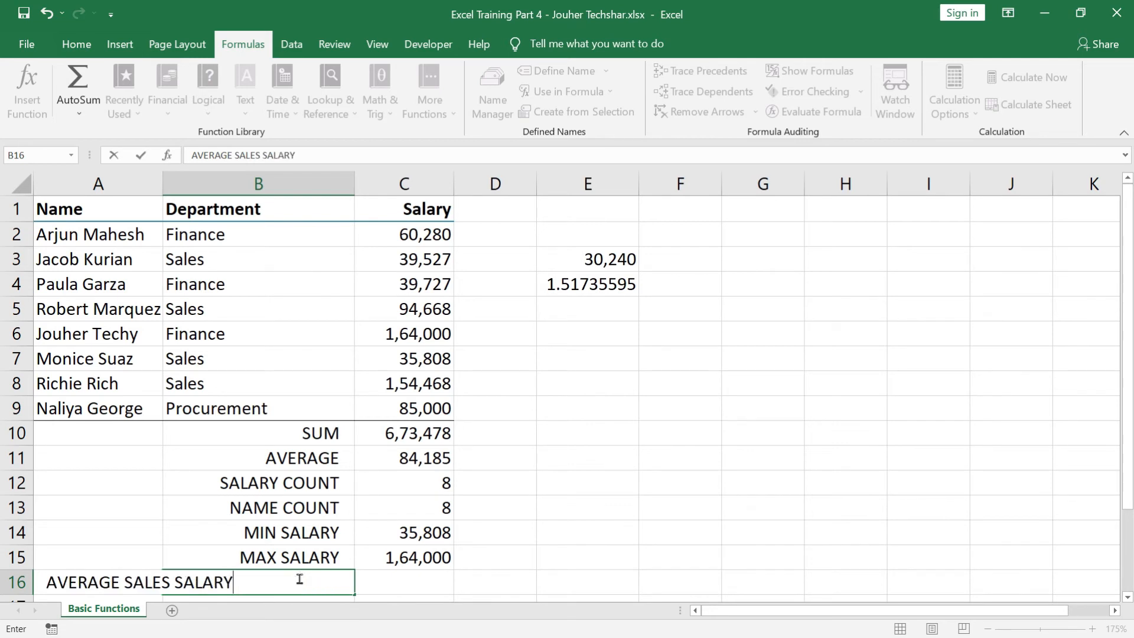
key(Tab)
Start an AVERAGEIF formula in cell C16 and open its Function Arguments dialog
text(=A)
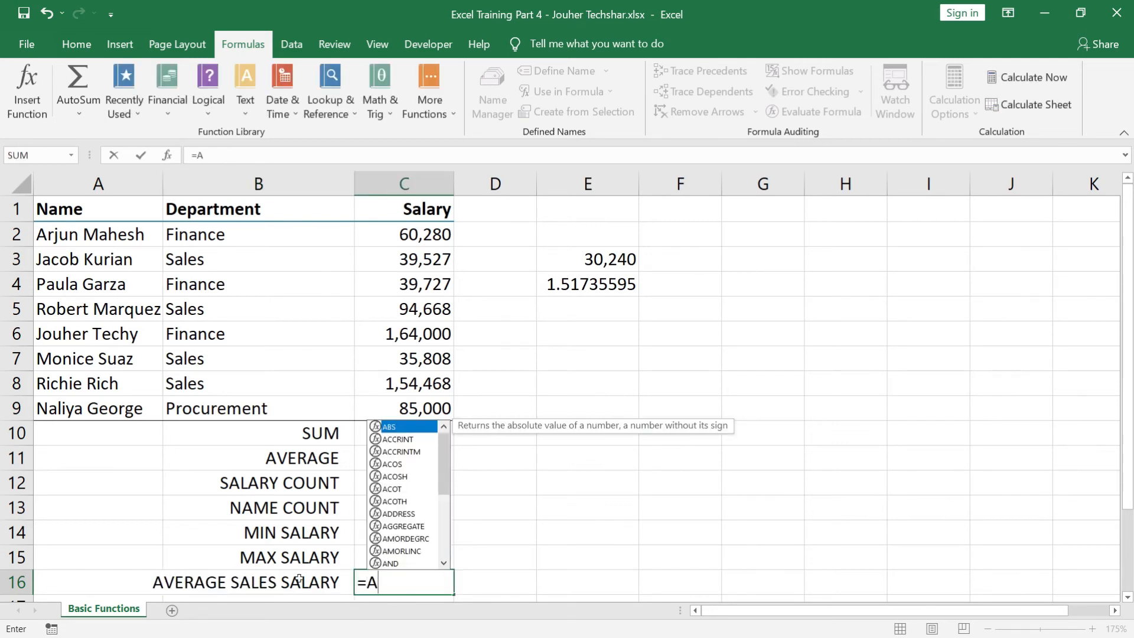
text(VERAGE)
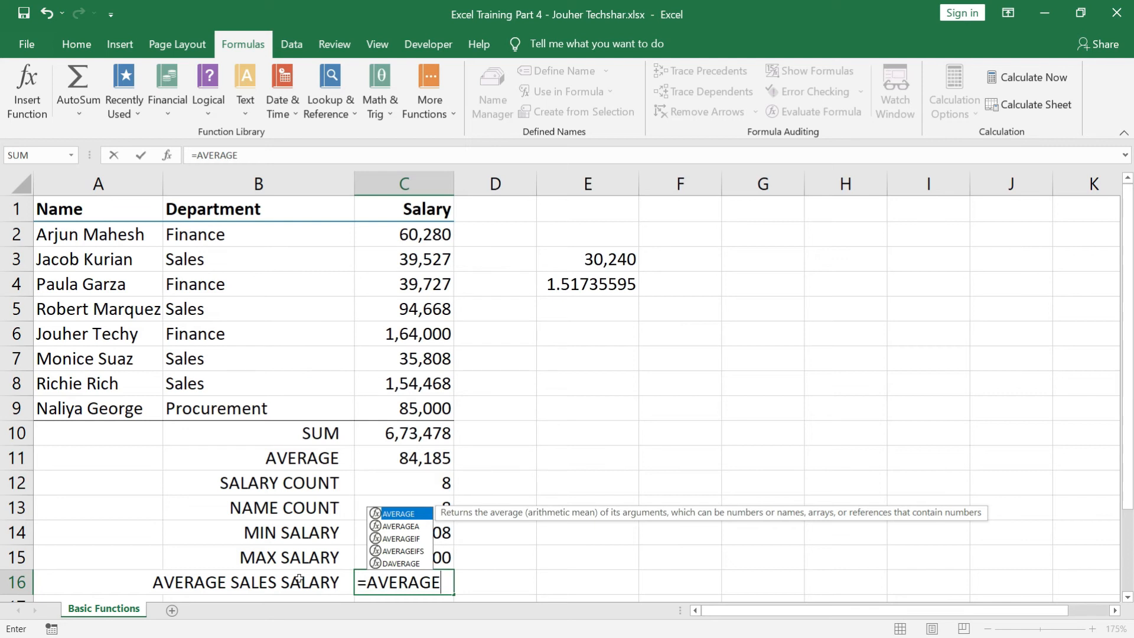
key(Down)
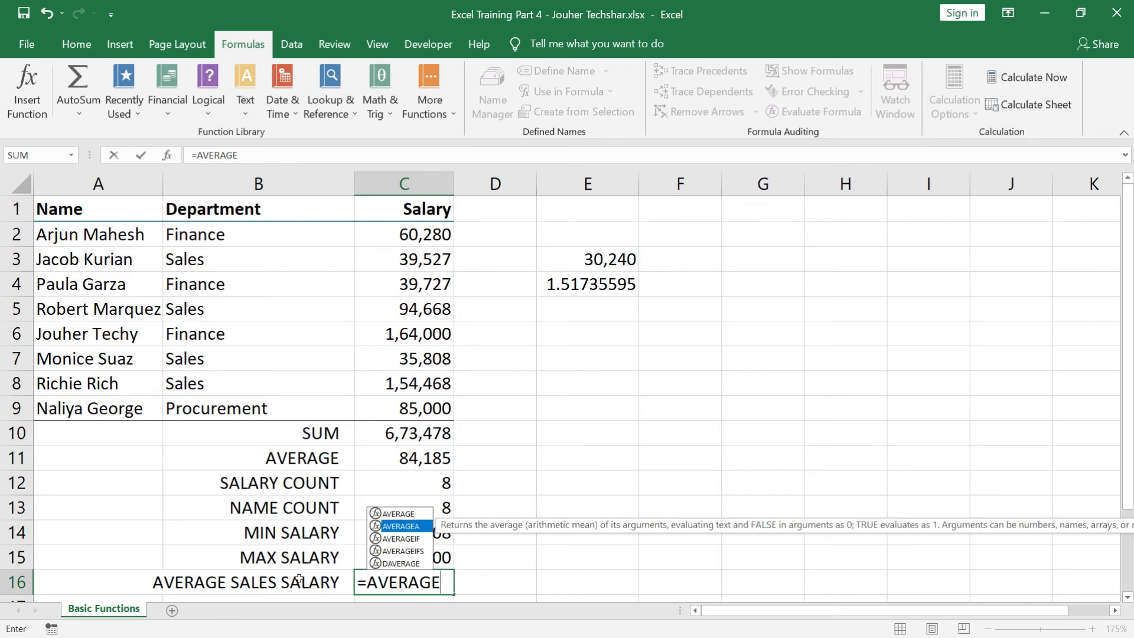
key(Down)
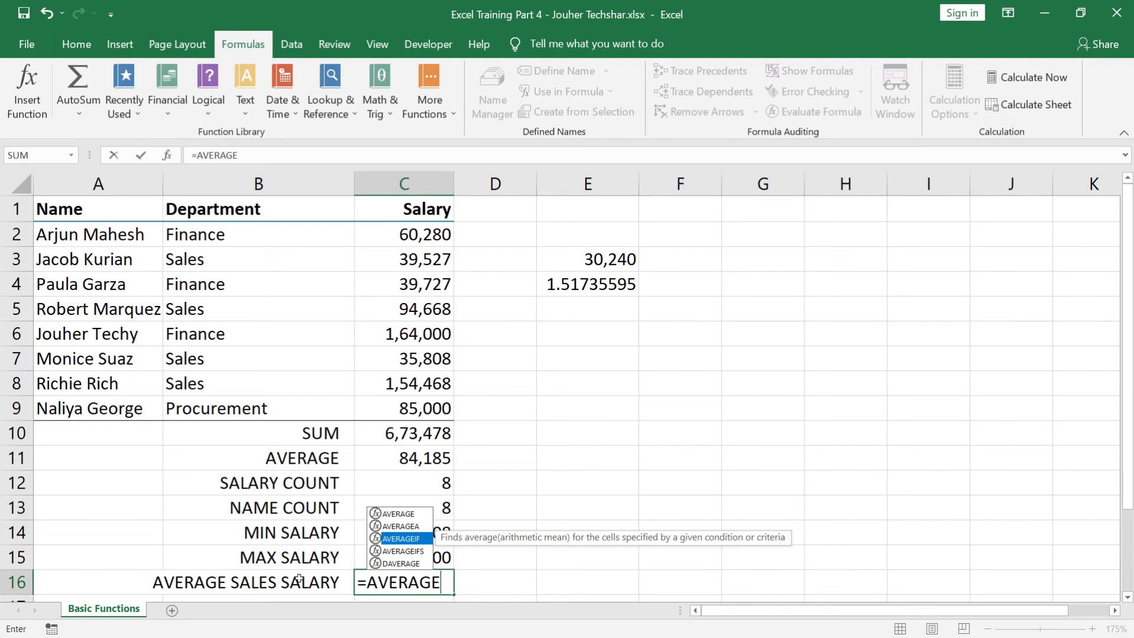
key(Tab)
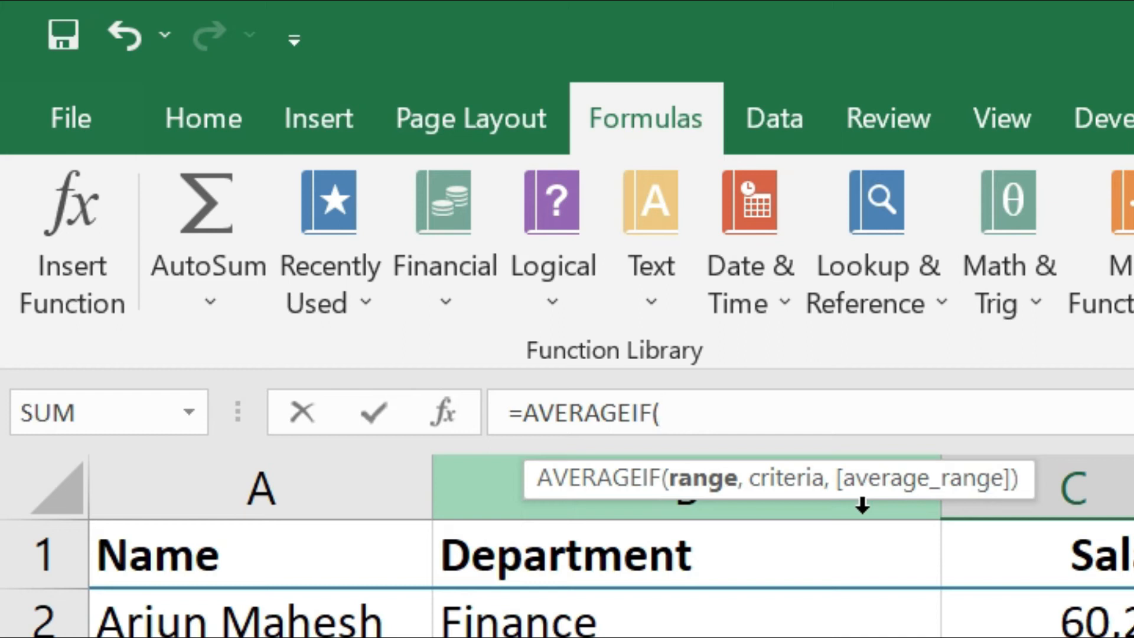
click(441, 420)
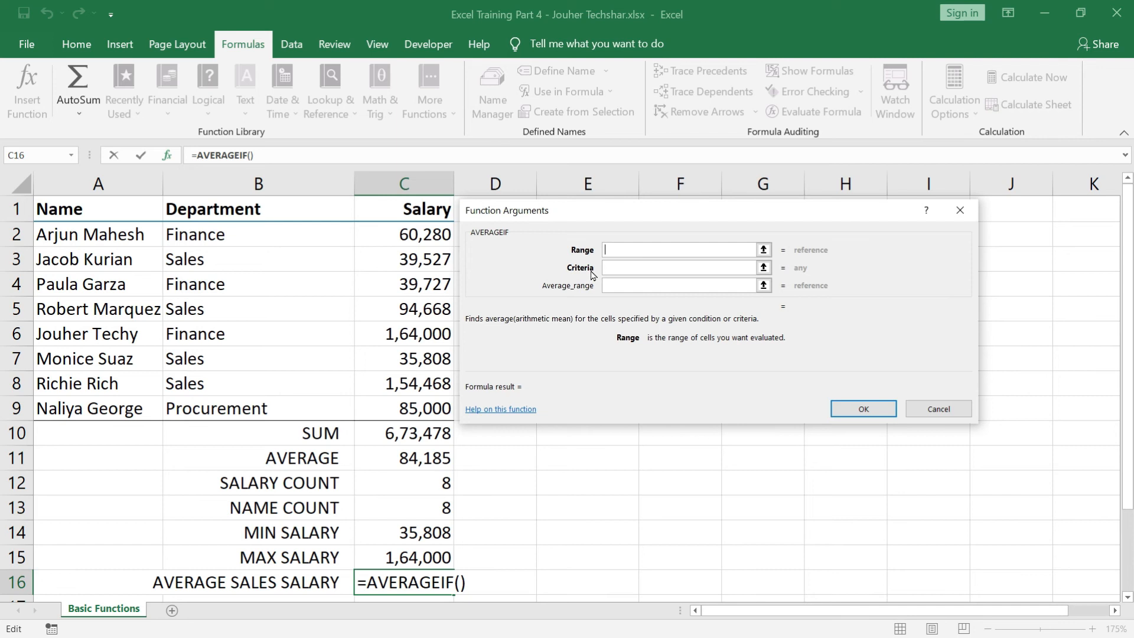
Complete the AVERAGEIF arguments with range B2:B9, criteria Sales and average range C2:C9, and insert the formula into C16
click(612, 267)
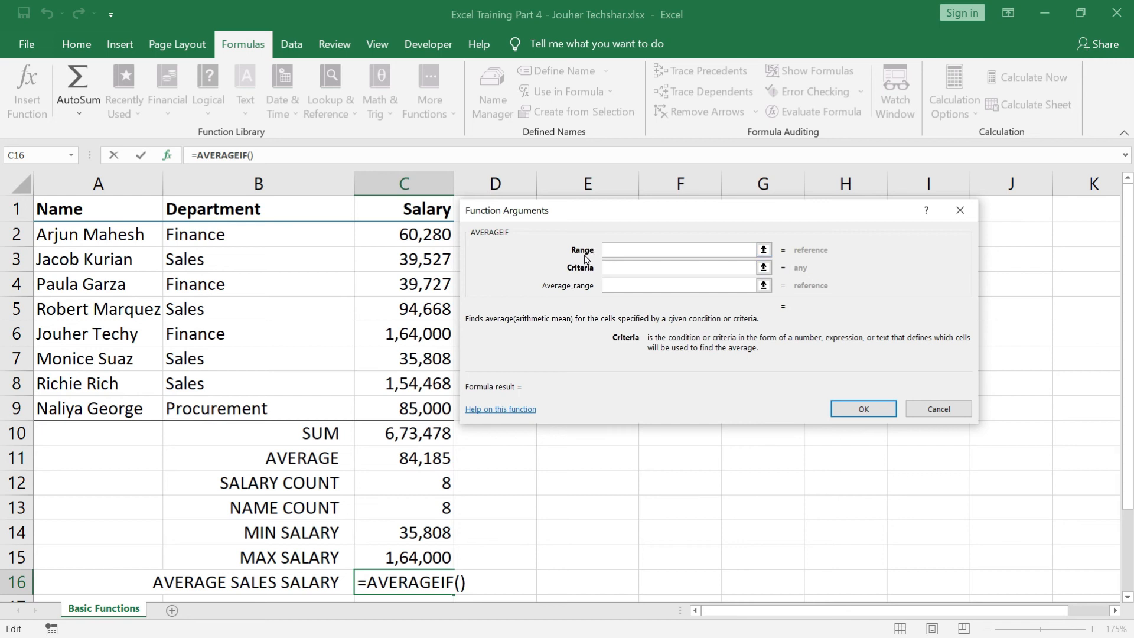
click(618, 252)
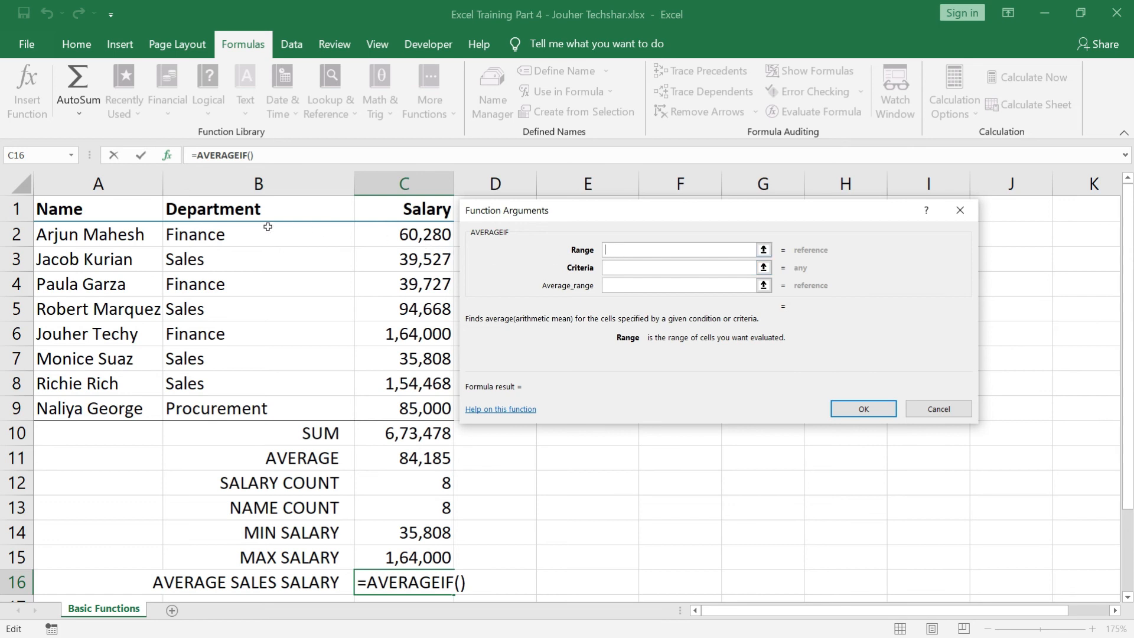
drag(275, 237, 268, 405)
click(668, 266)
text(Sales)
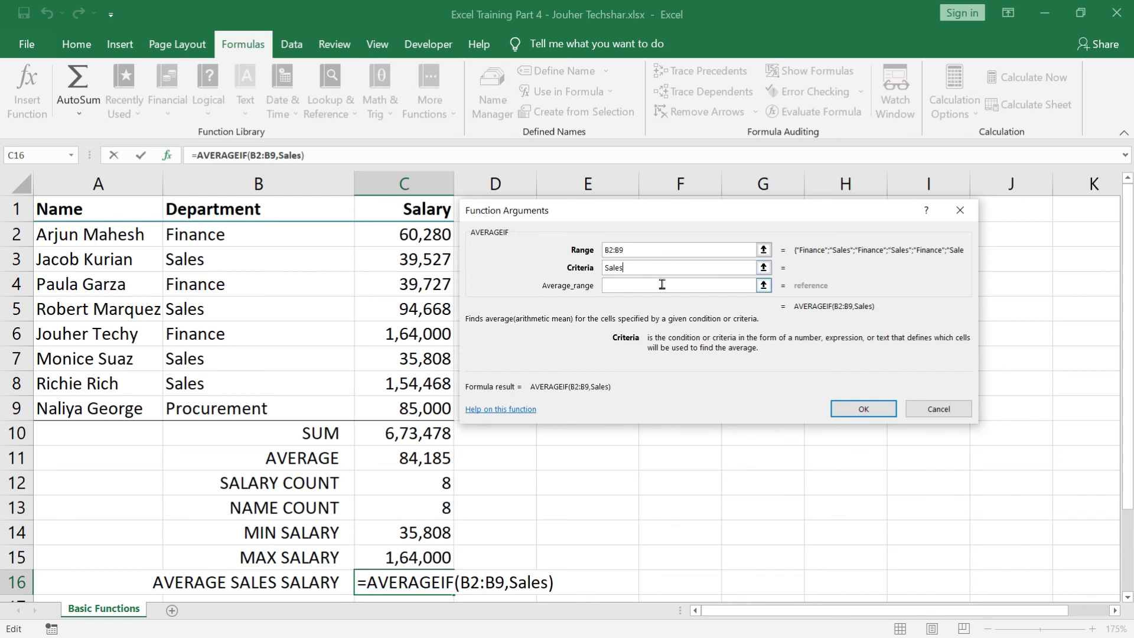
click(662, 284)
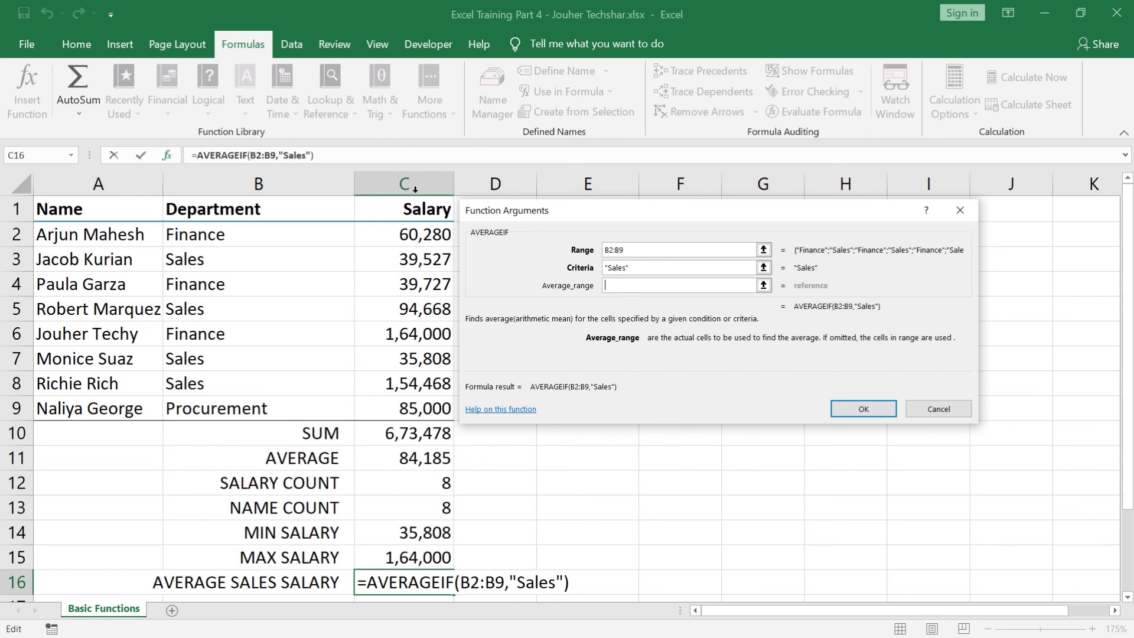
drag(408, 234, 400, 403)
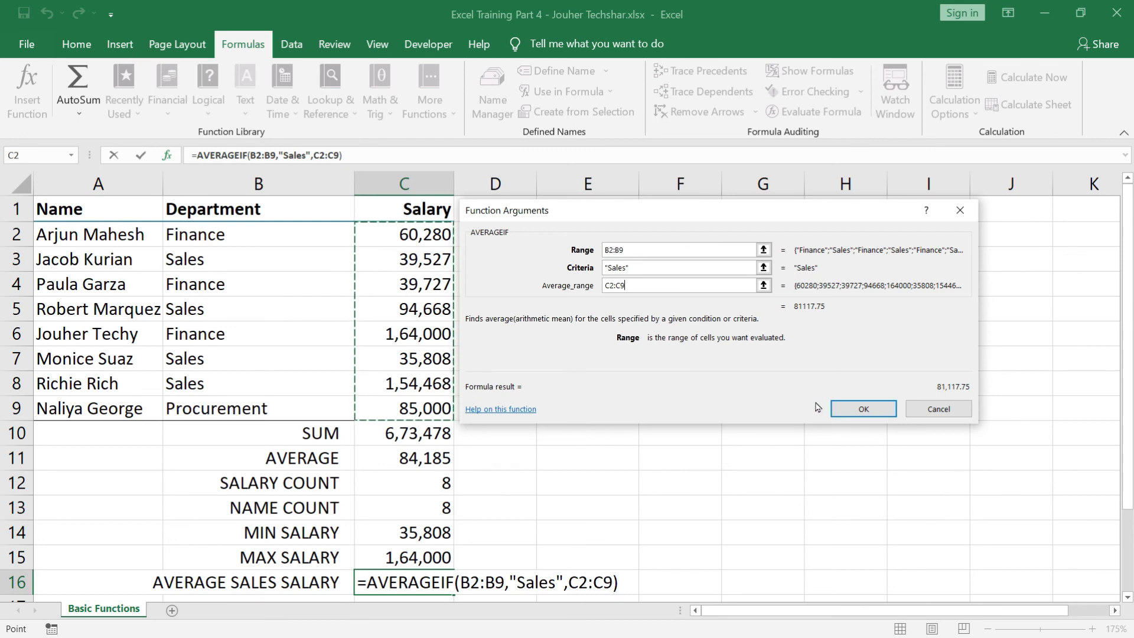
click(874, 407)
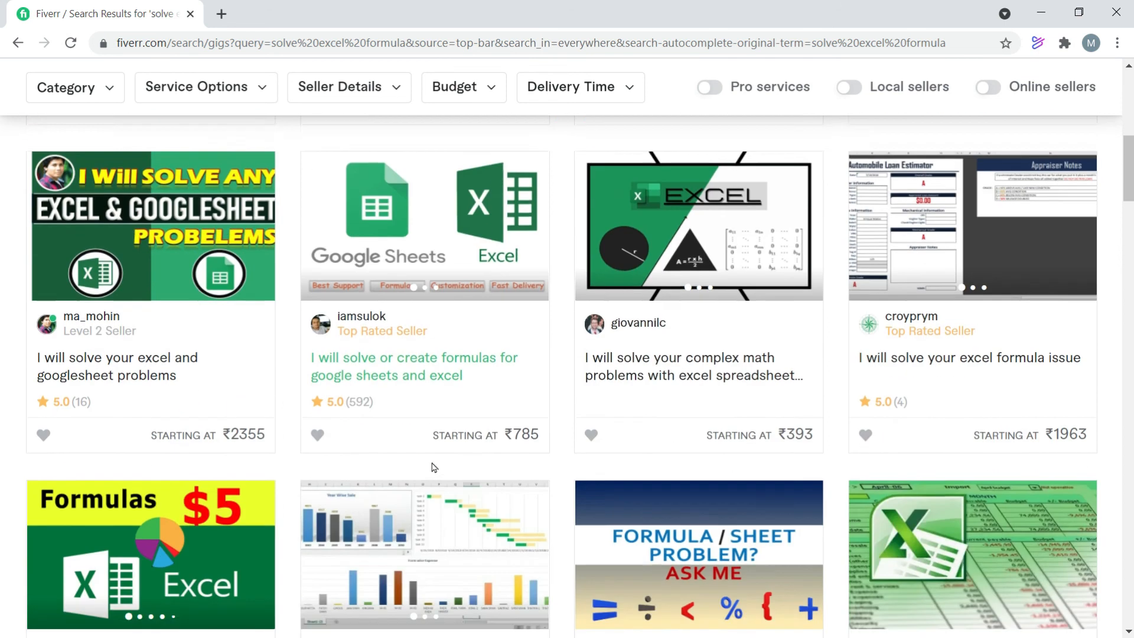
In the browser, look through the Fiverr search results for gigs that solve Excel formulas
scroll(354, 508, down, 5)
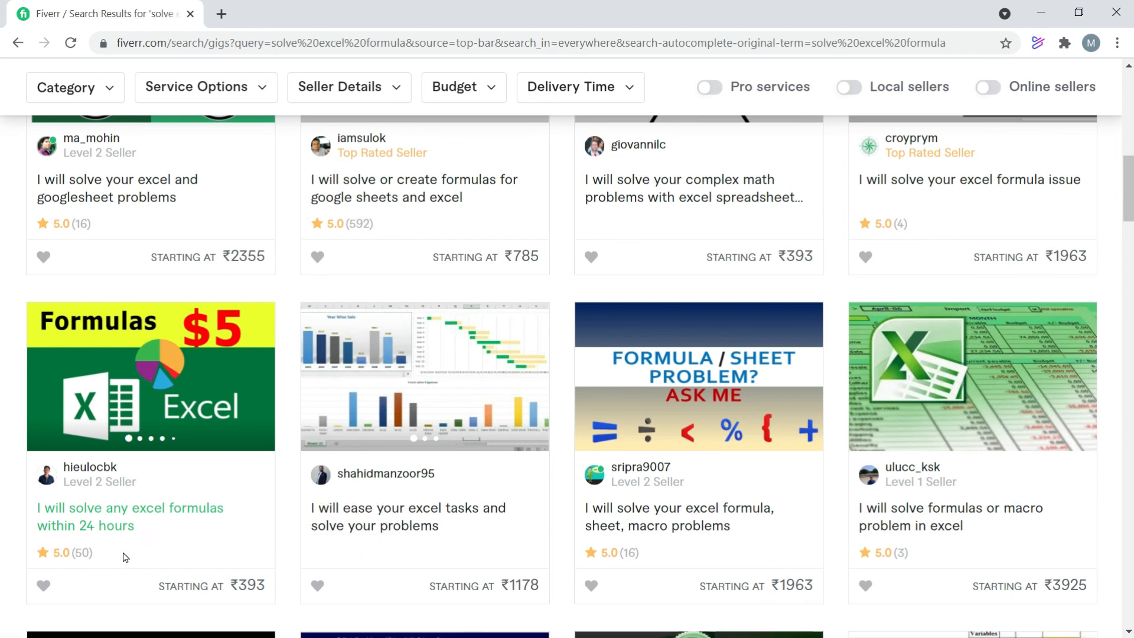
scroll(125, 556, down, 1)
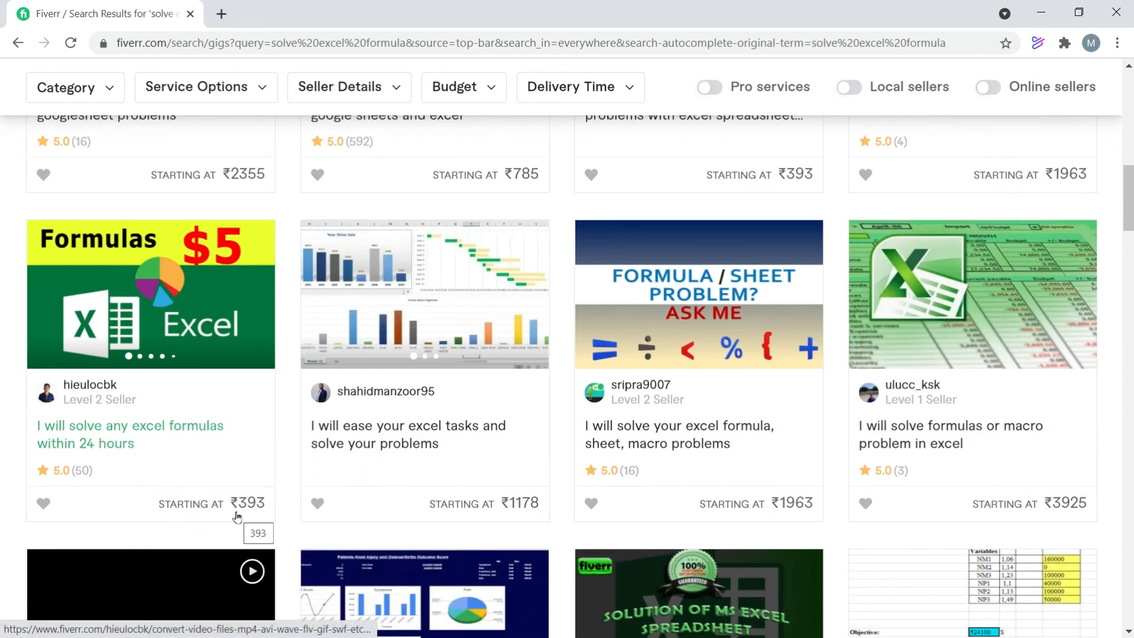